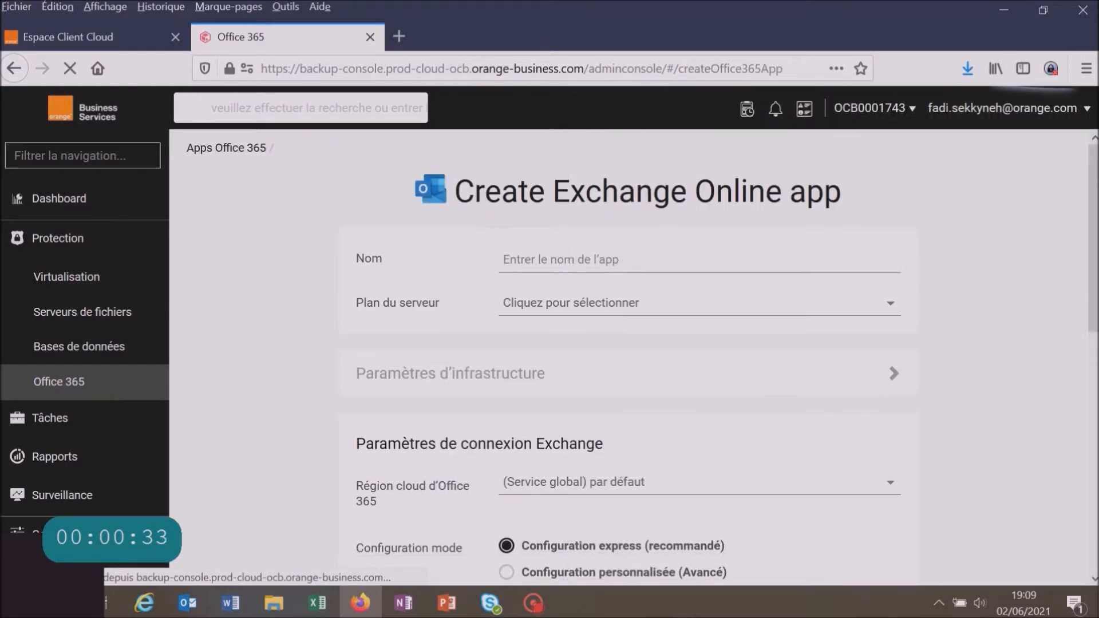
Name the new Exchange Online app TutorielExchangeOnlineFab.
scroll(590, 269, down, 3)
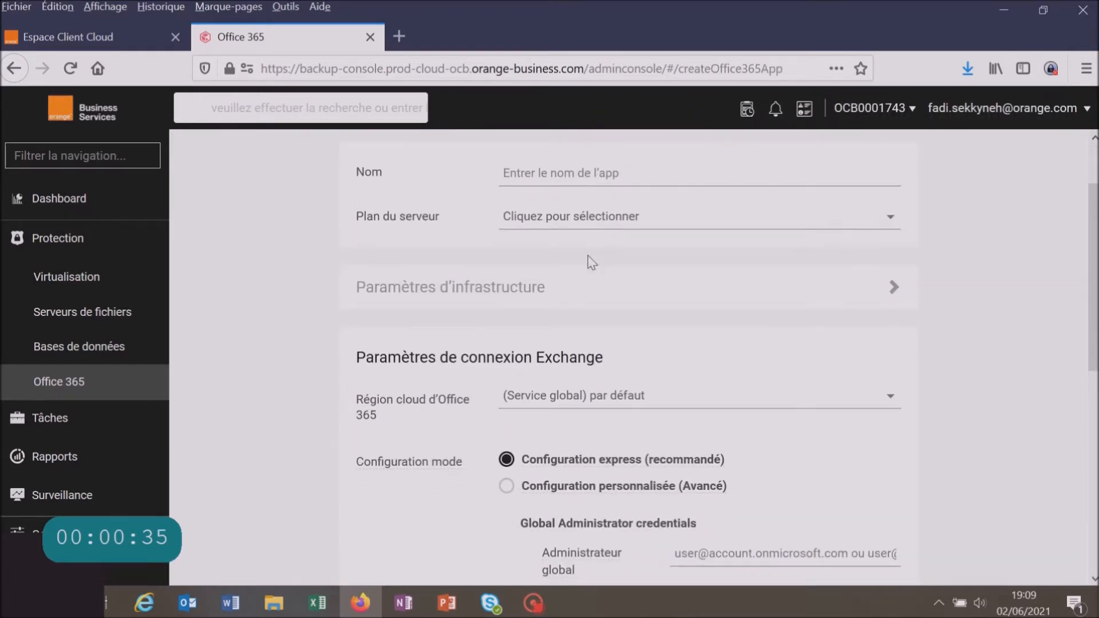
scroll(520, 256, up, 3)
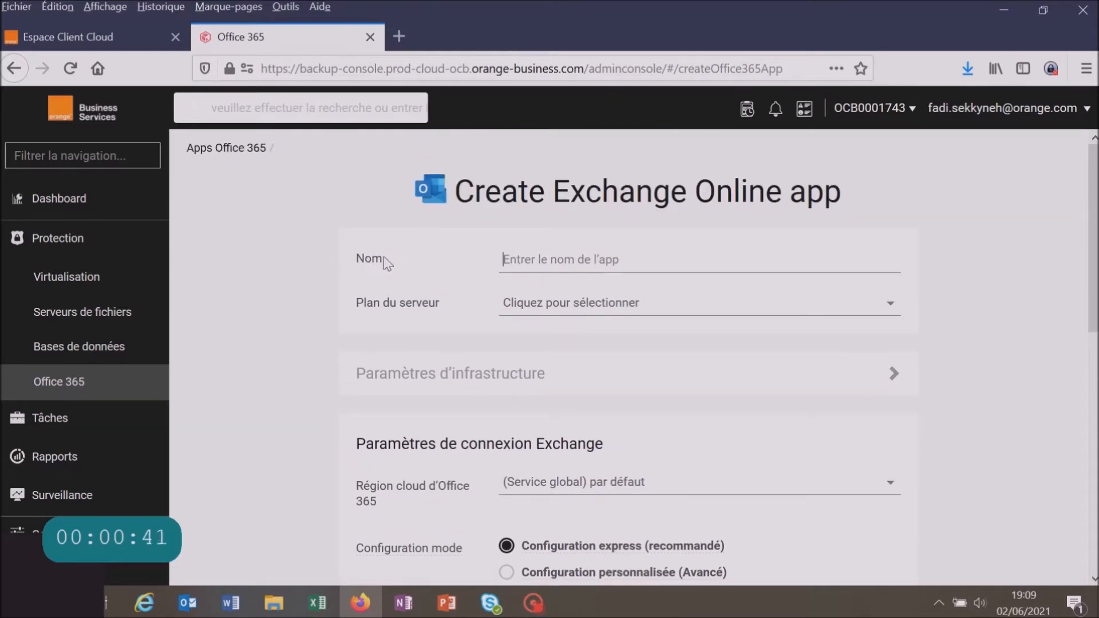
text(E)
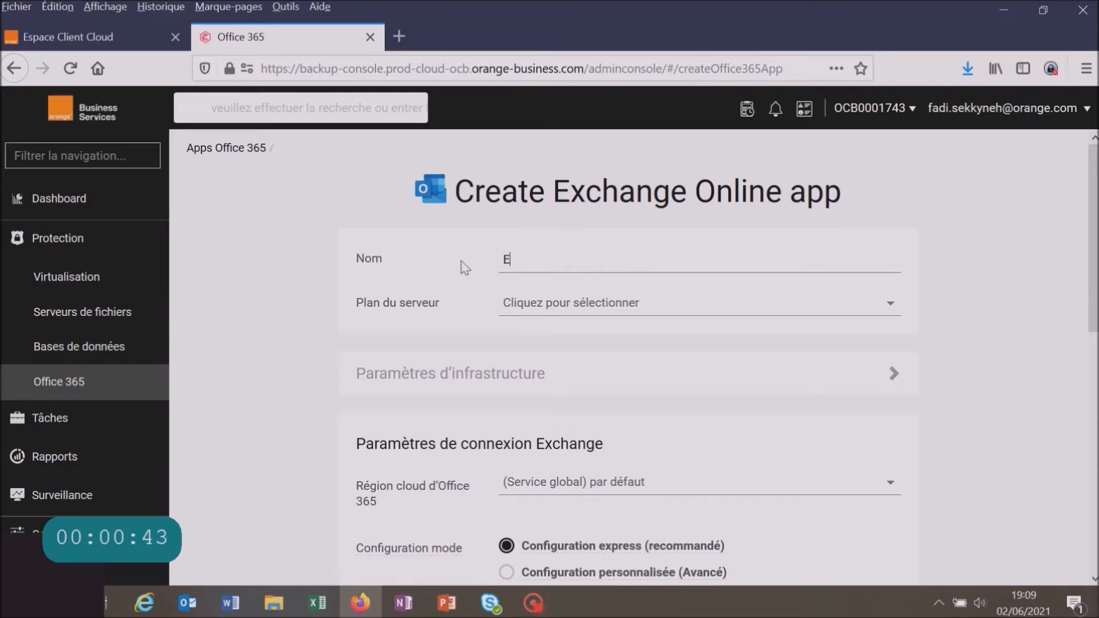
key(BackSpace)
text(T)
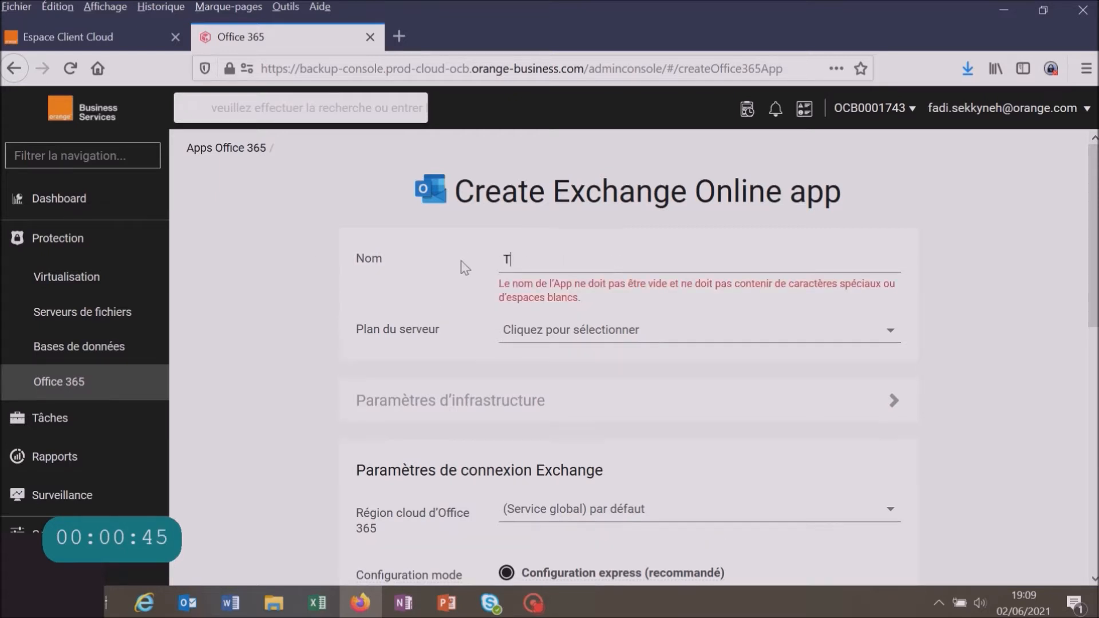
text(utorielExchangeOnlineFab)
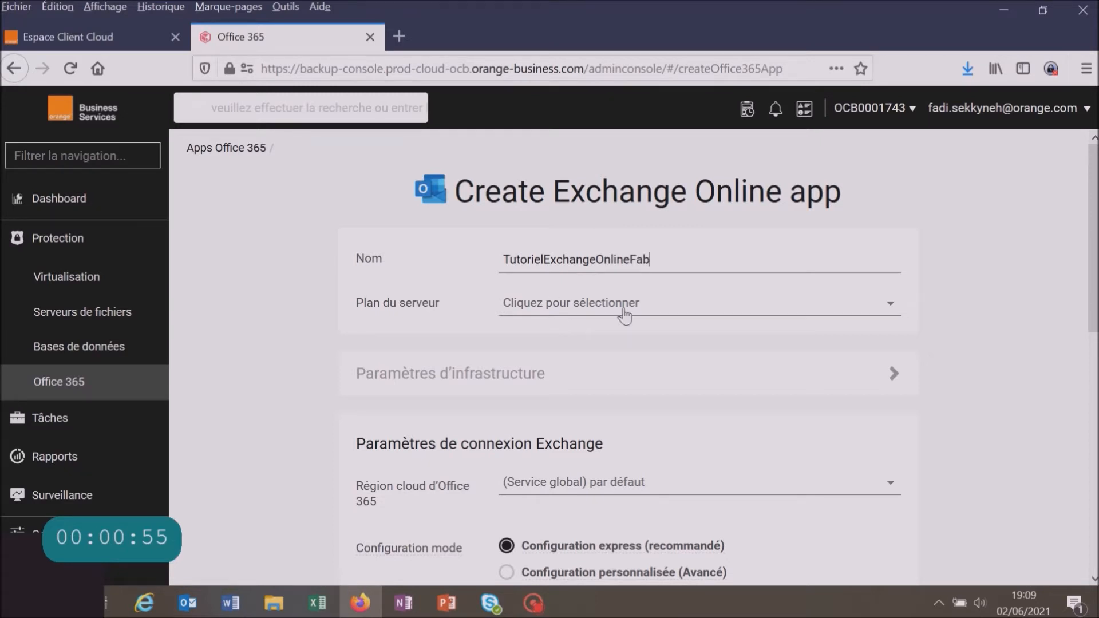
Assign the FE-UNIVERSAL-O365-Server-PLan server plan to the app.
click(890, 308)
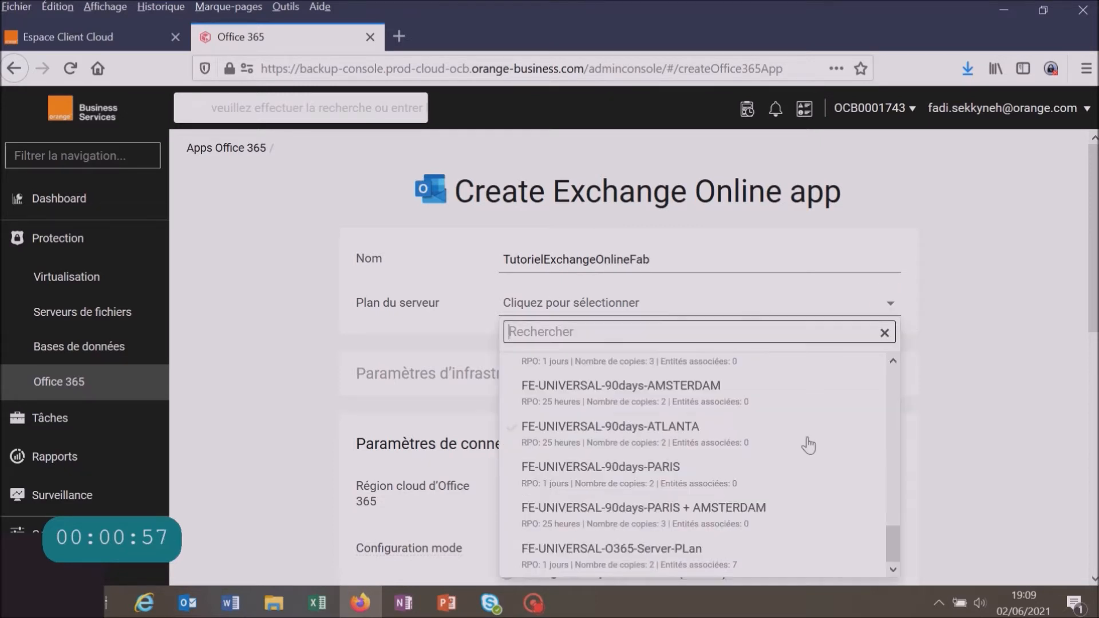
scroll(810, 445, down, 5)
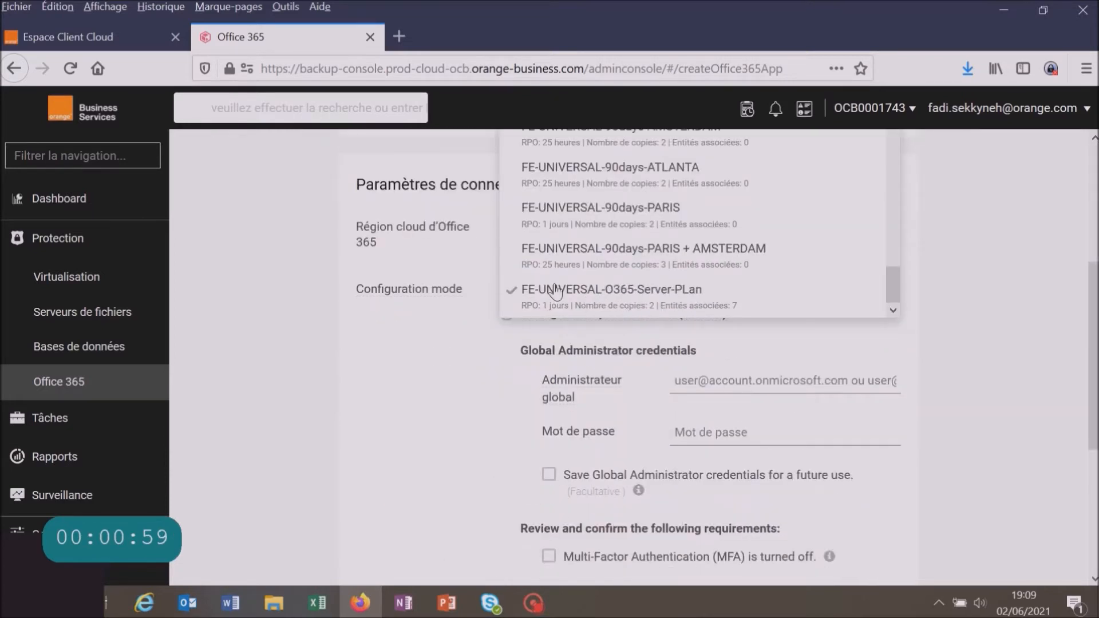
click(644, 296)
scroll(637, 357, up, 2)
scroll(636, 356, up, 2)
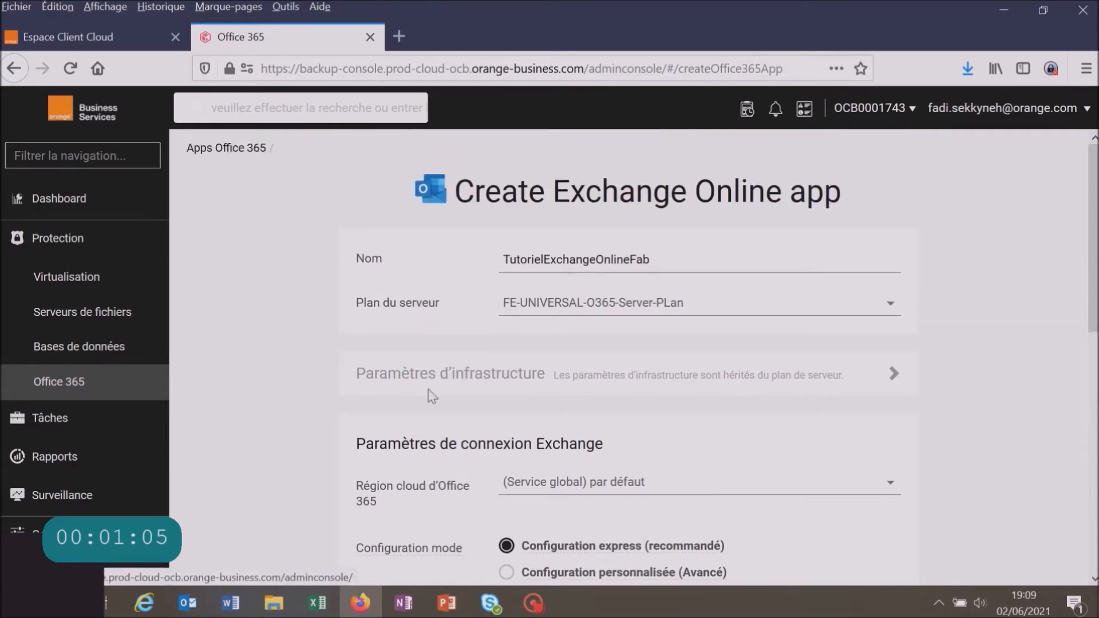
Fill in the global administrator's account and password for the Exchange connection using the saved Direction login.
scroll(498, 472, down, 3)
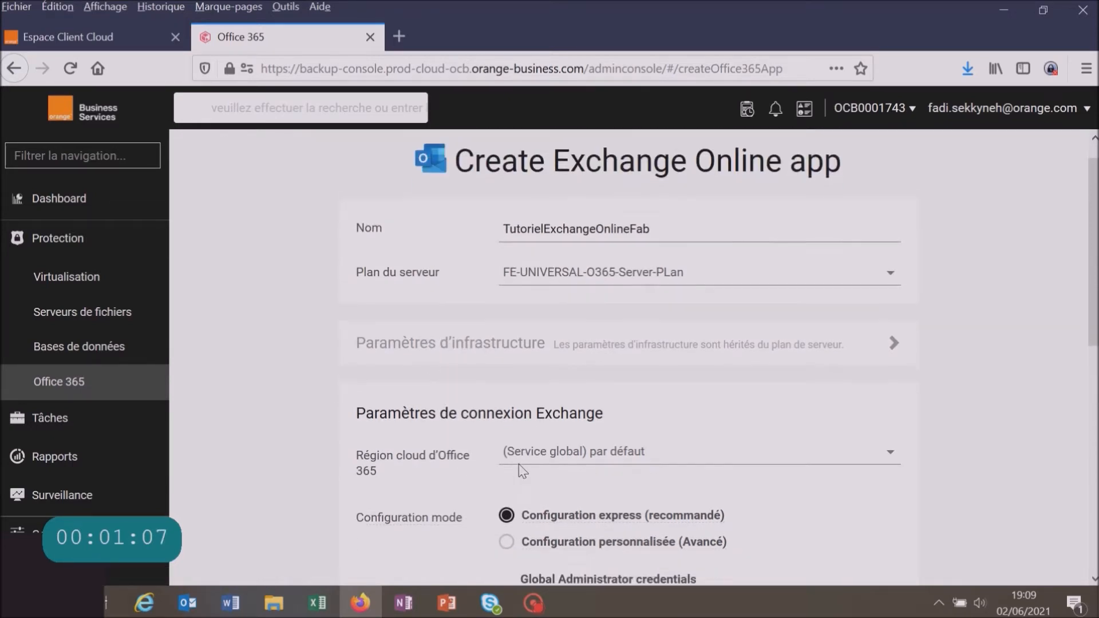
scroll(531, 474, down, 2)
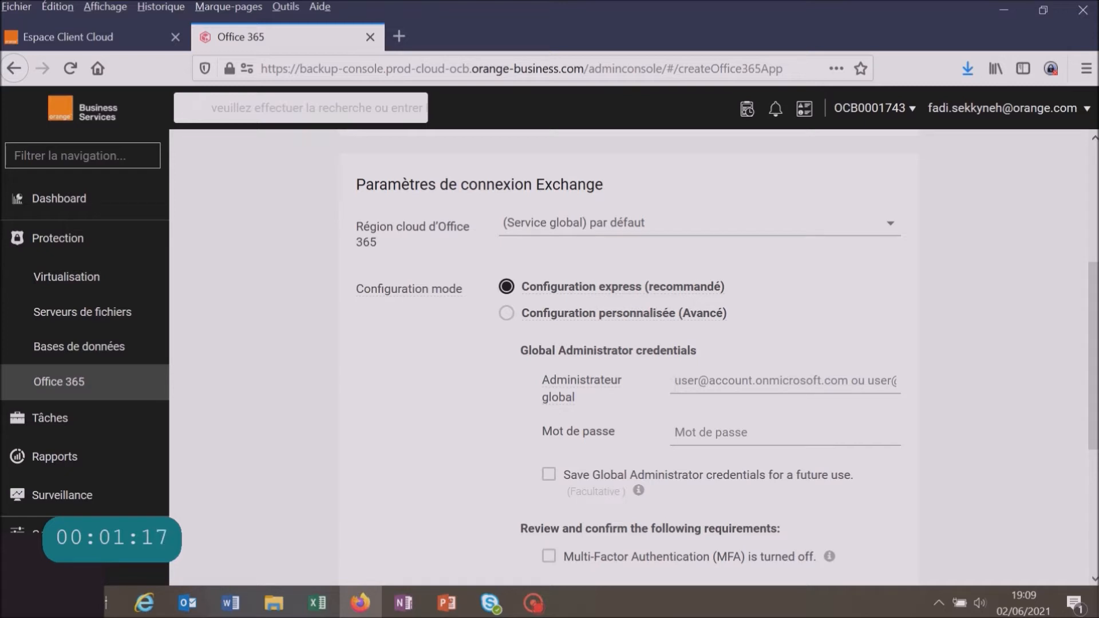
click(680, 380)
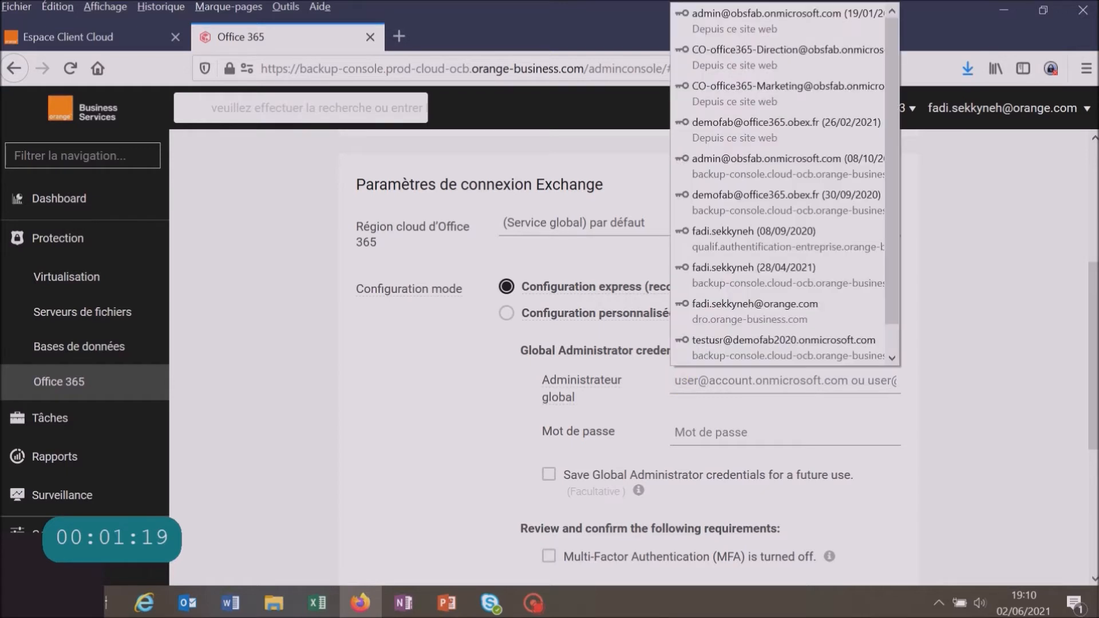
click(807, 53)
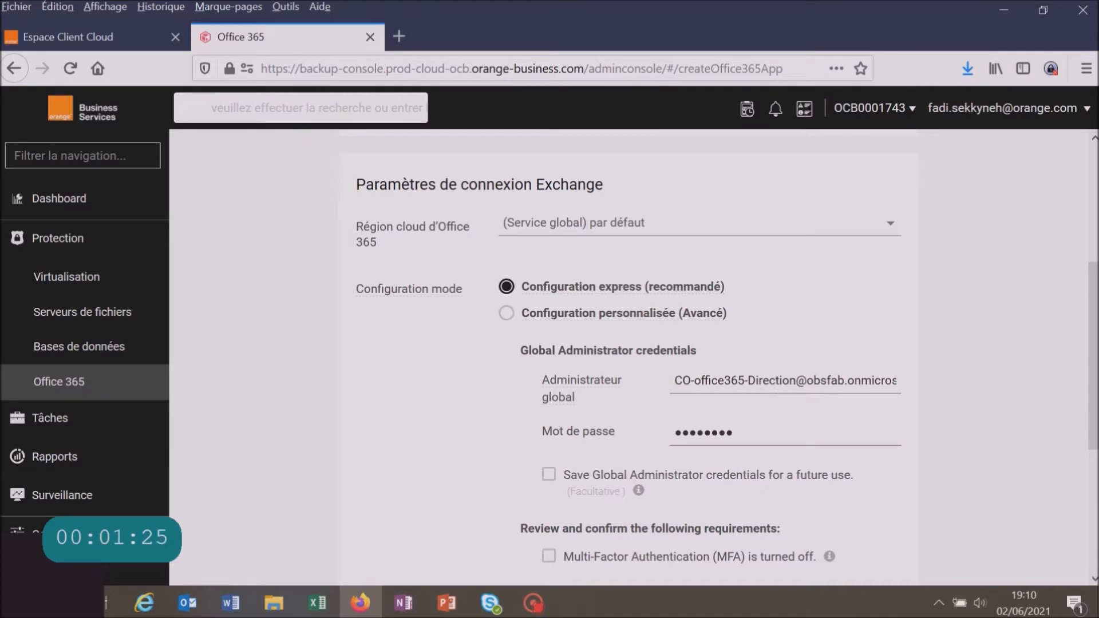
Save the global administrator credentials for future use, confirm that multi-factor authentication is turned off, and create the Azure app.
scroll(637, 455, down, 2)
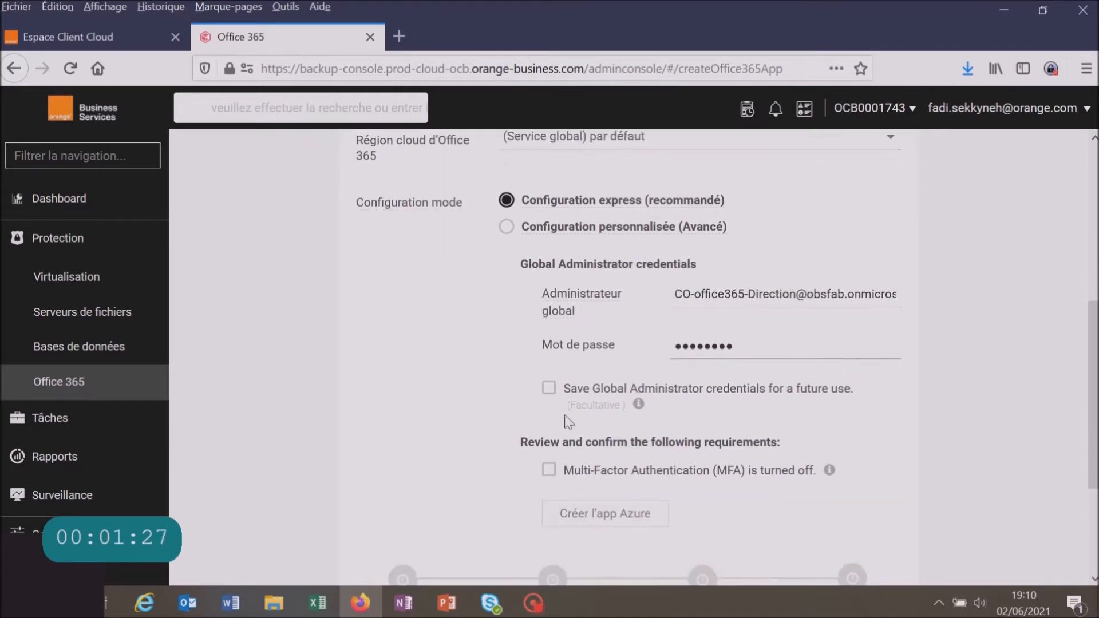
click(549, 390)
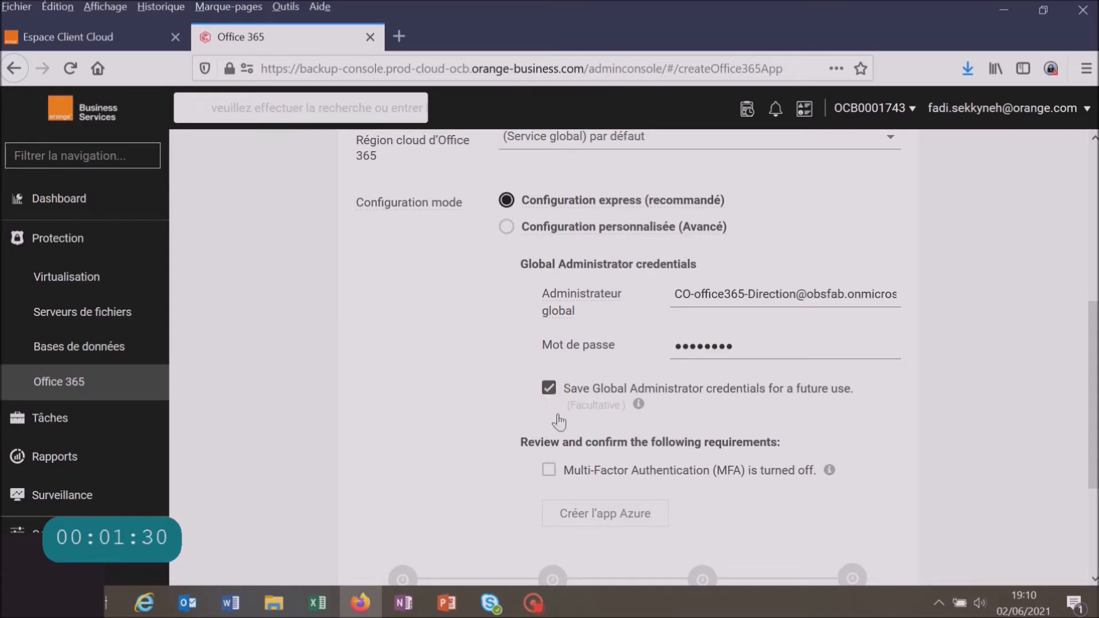
click(548, 471)
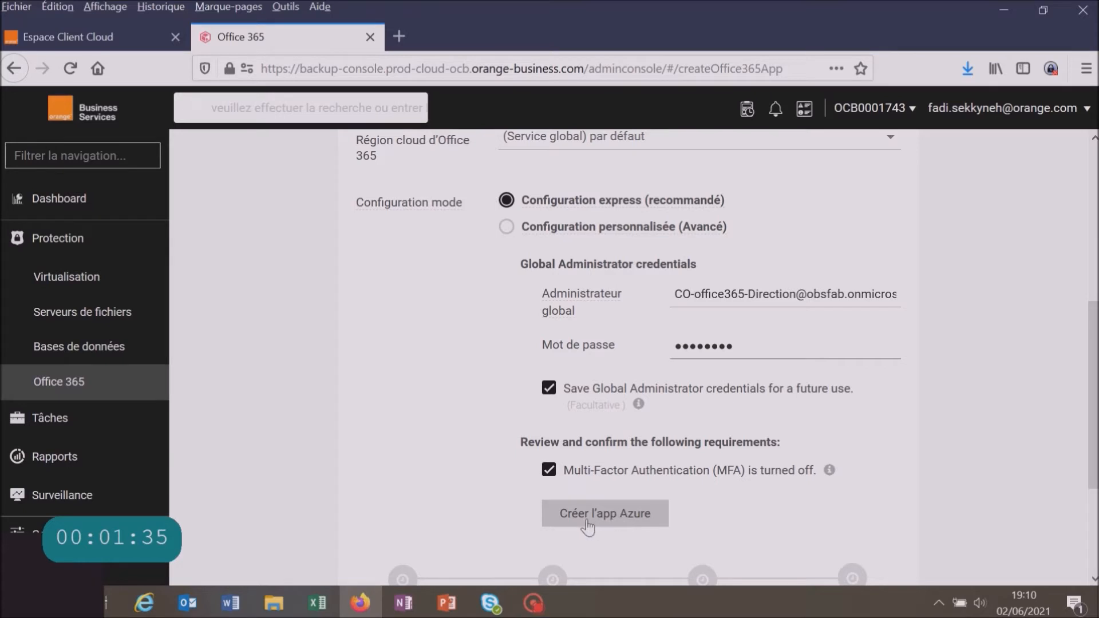
scroll(646, 526, down, 2)
click(598, 432)
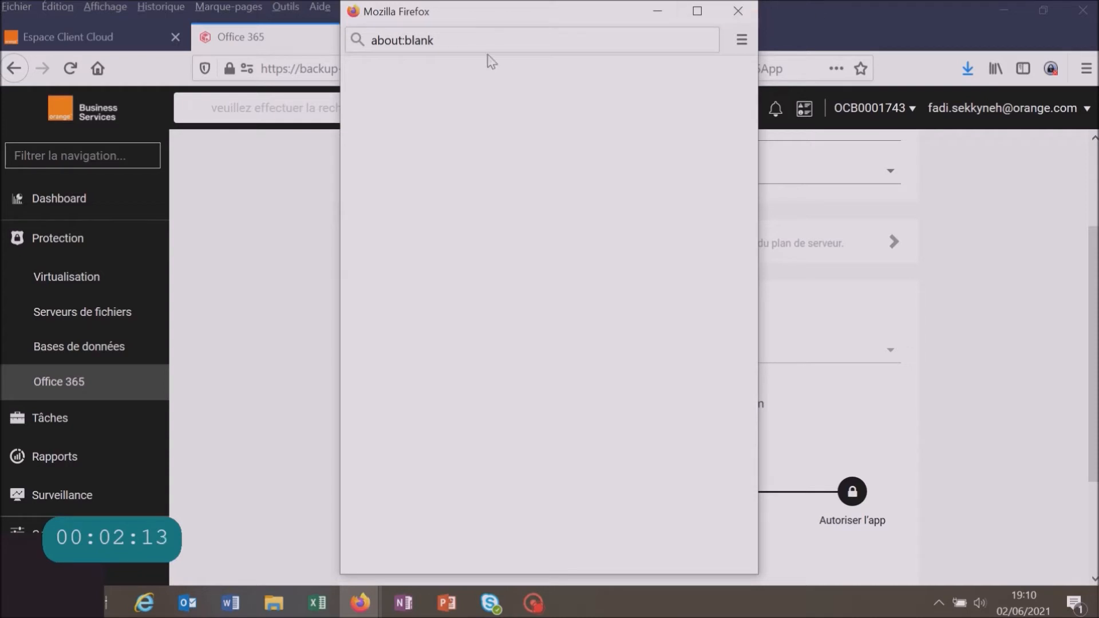
Start authorizing the Azure app and sign in to Microsoft with the Direction administrator account and its saved password.
click(747, 22)
click(861, 526)
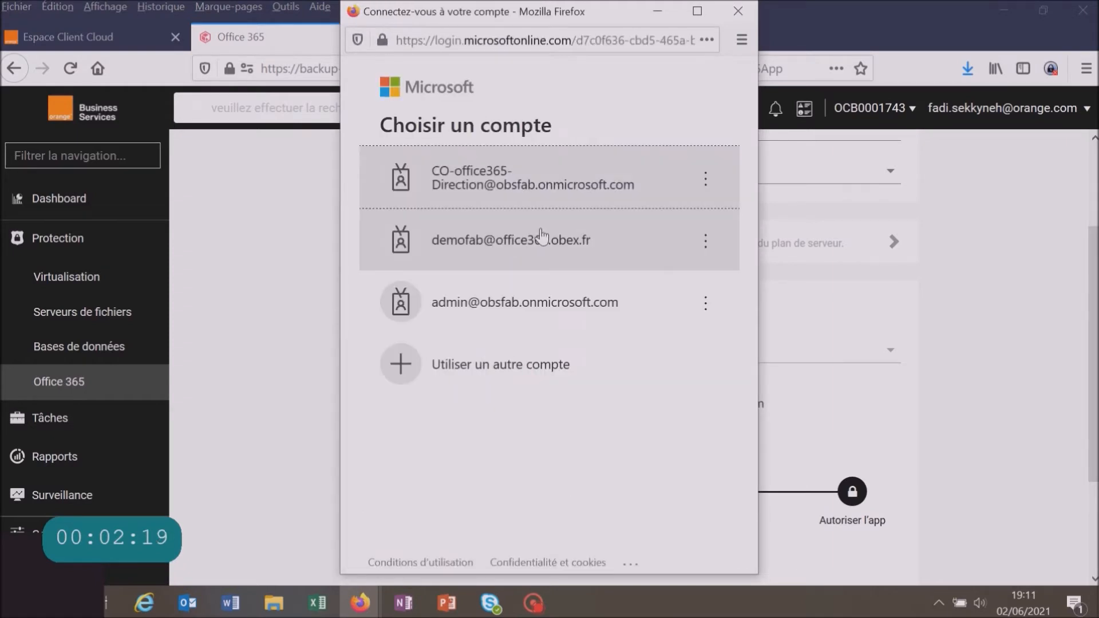
click(566, 184)
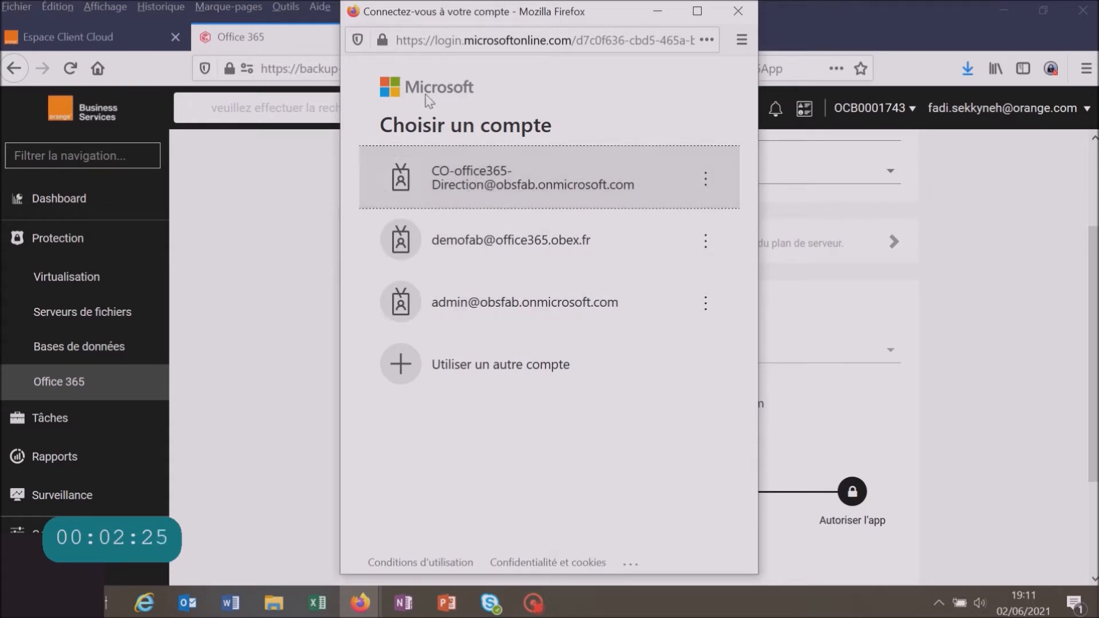
click(492, 184)
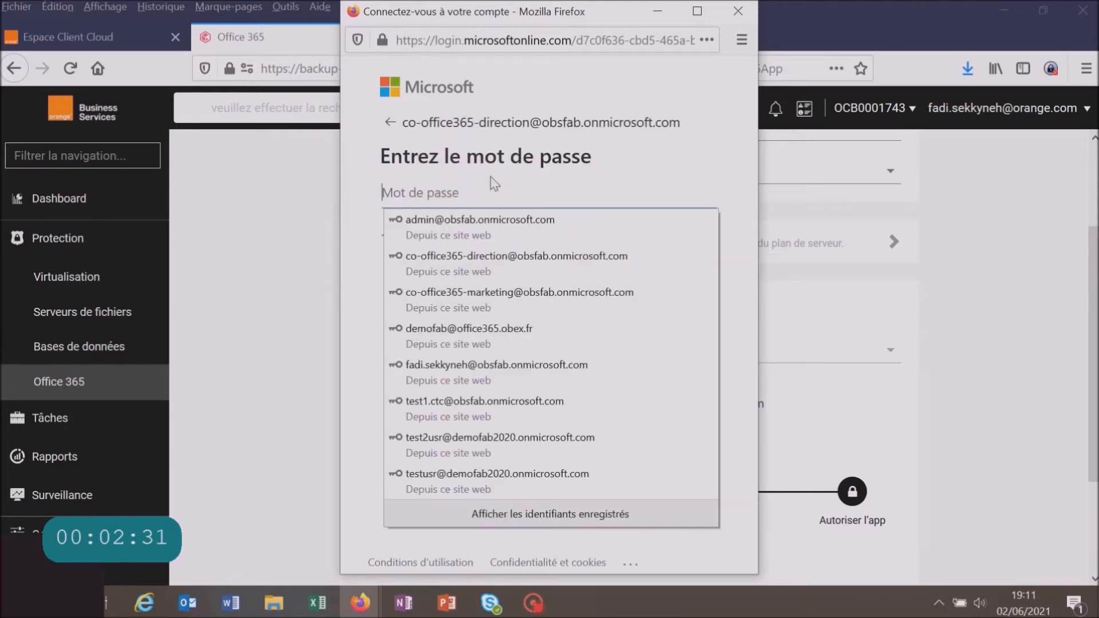
click(468, 257)
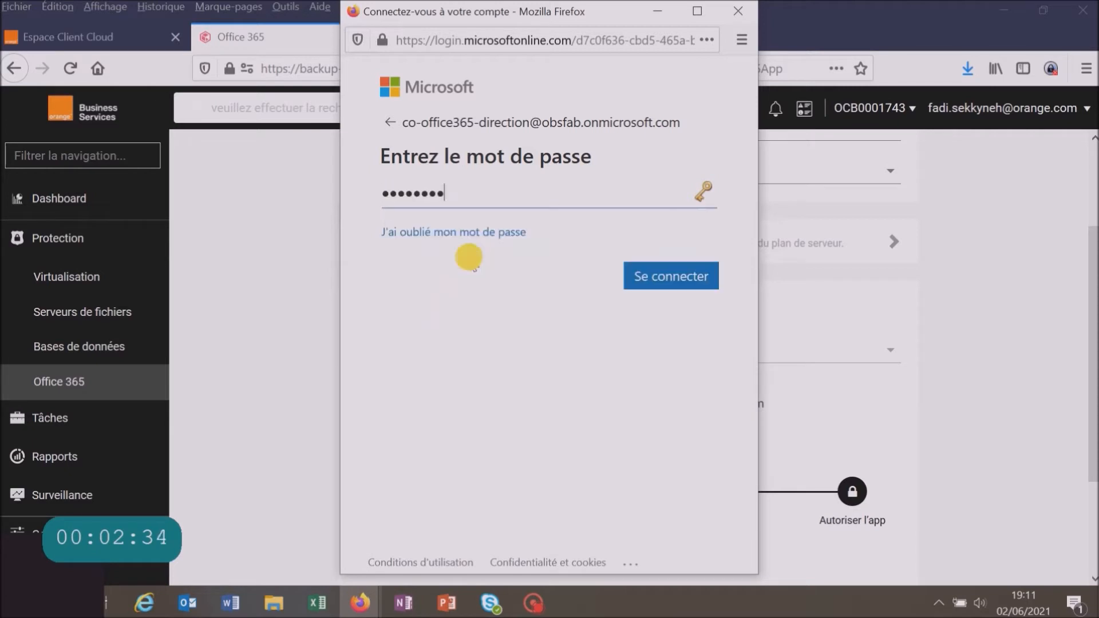
click(679, 284)
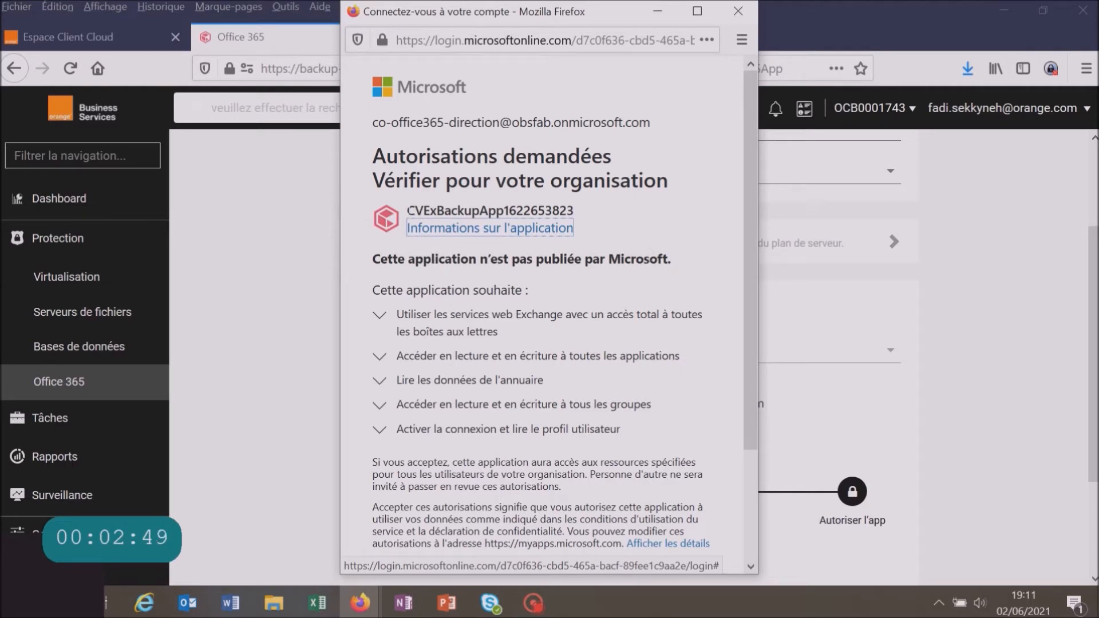
Review the permissions requested by the Azure backup app and accept them for the organization.
scroll(604, 307, down, 3)
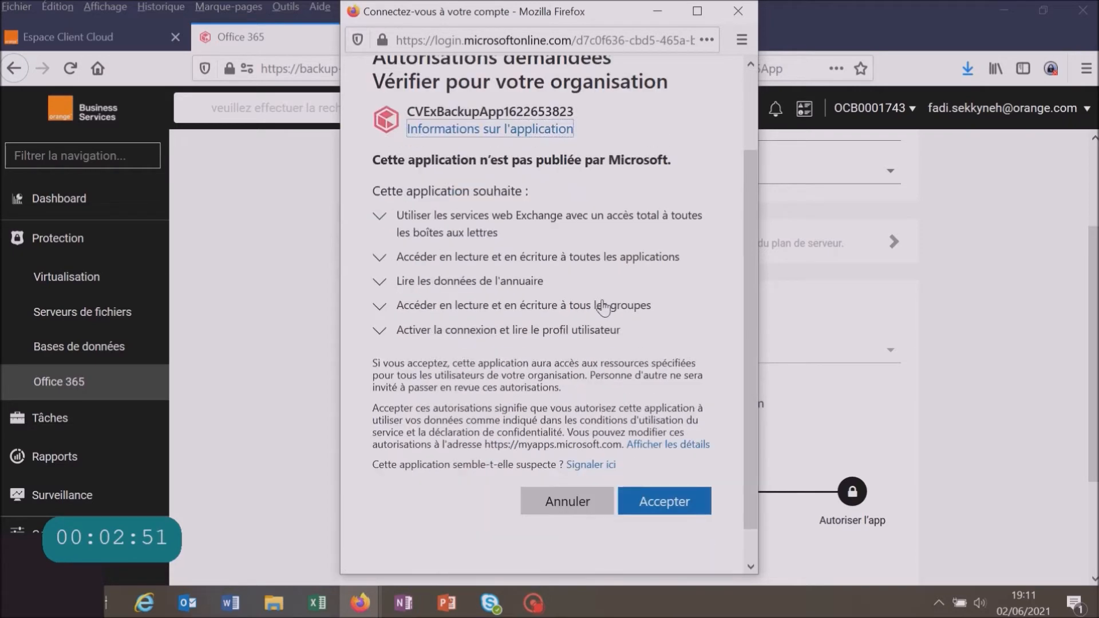
scroll(604, 307, down, 1)
scroll(630, 318, up, 3)
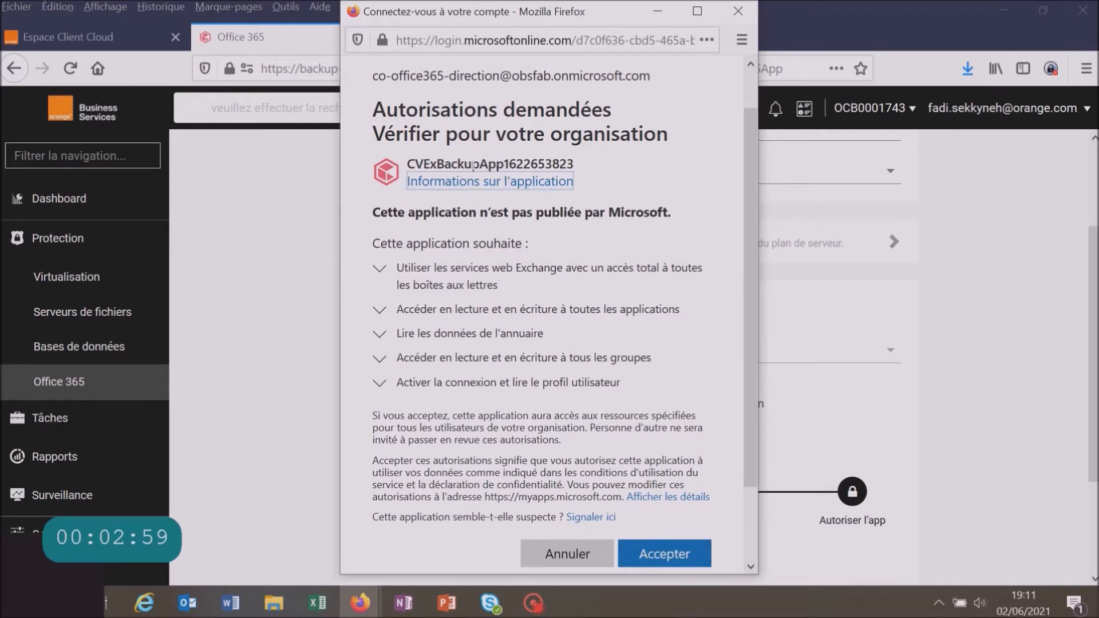
click(653, 561)
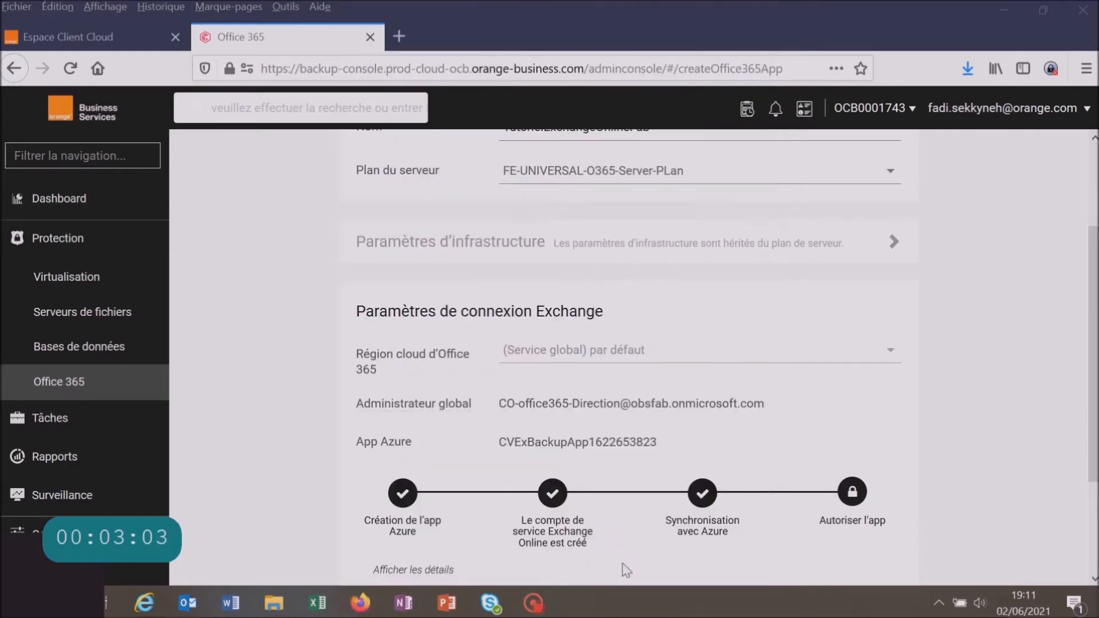
Launch the Azure app authorization again and accept the requested permissions.
scroll(745, 460, down, 2)
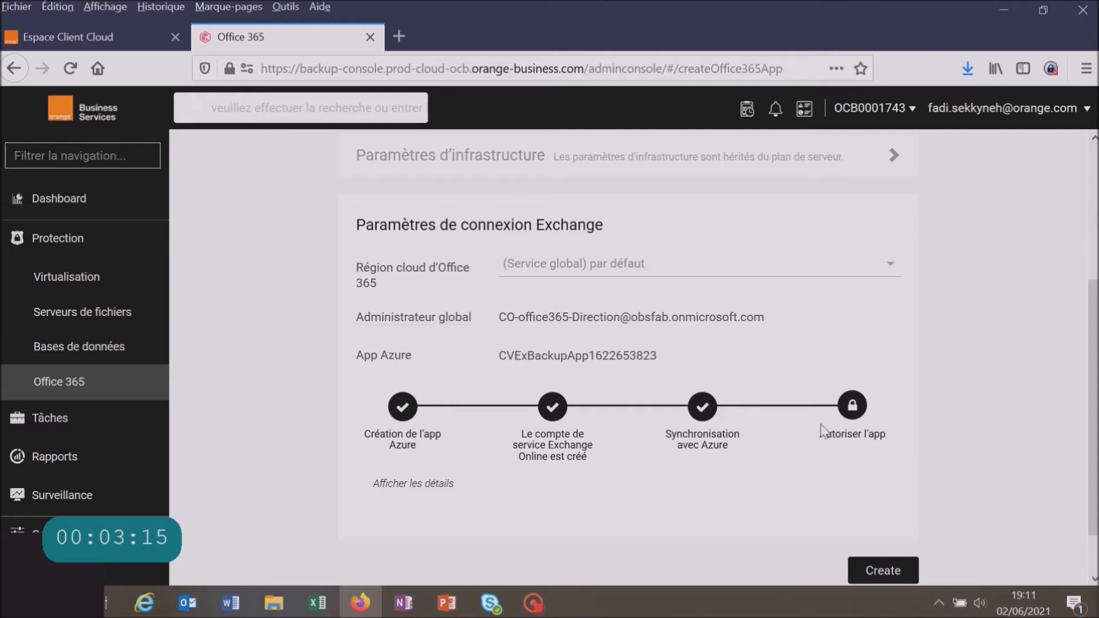
click(846, 439)
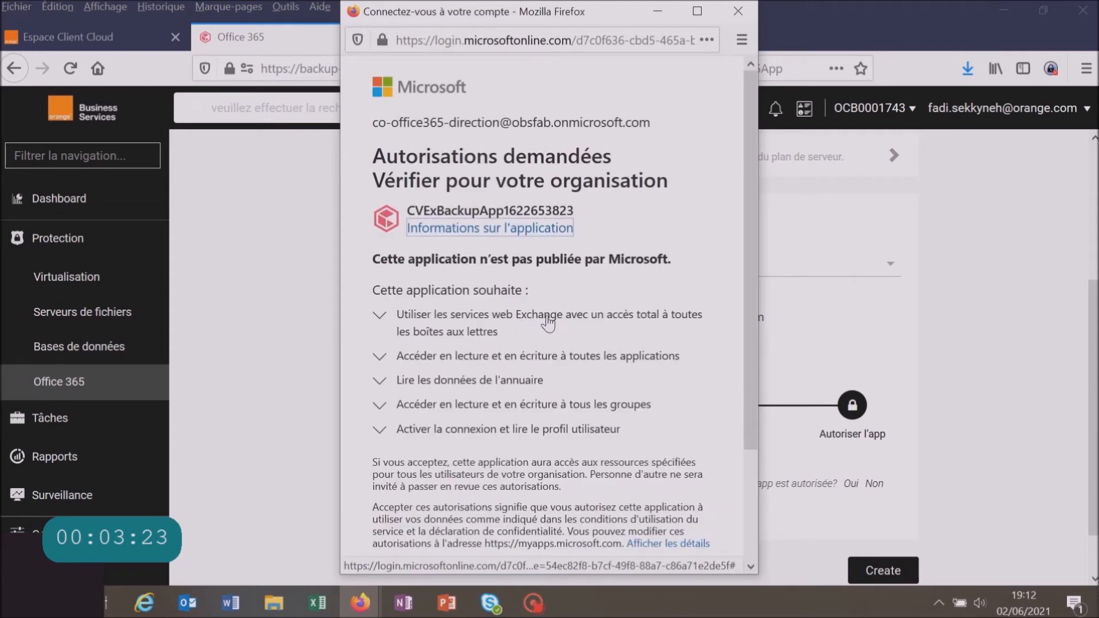
scroll(555, 330, down, 1)
scroll(555, 334, down, 3)
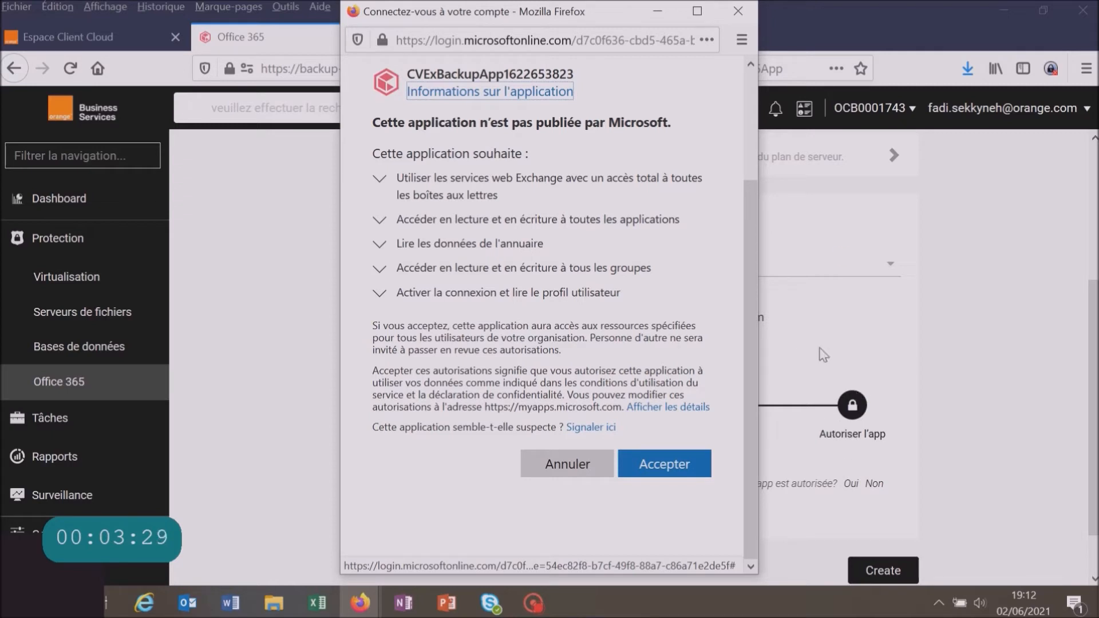
drag(612, 23, 482, 30)
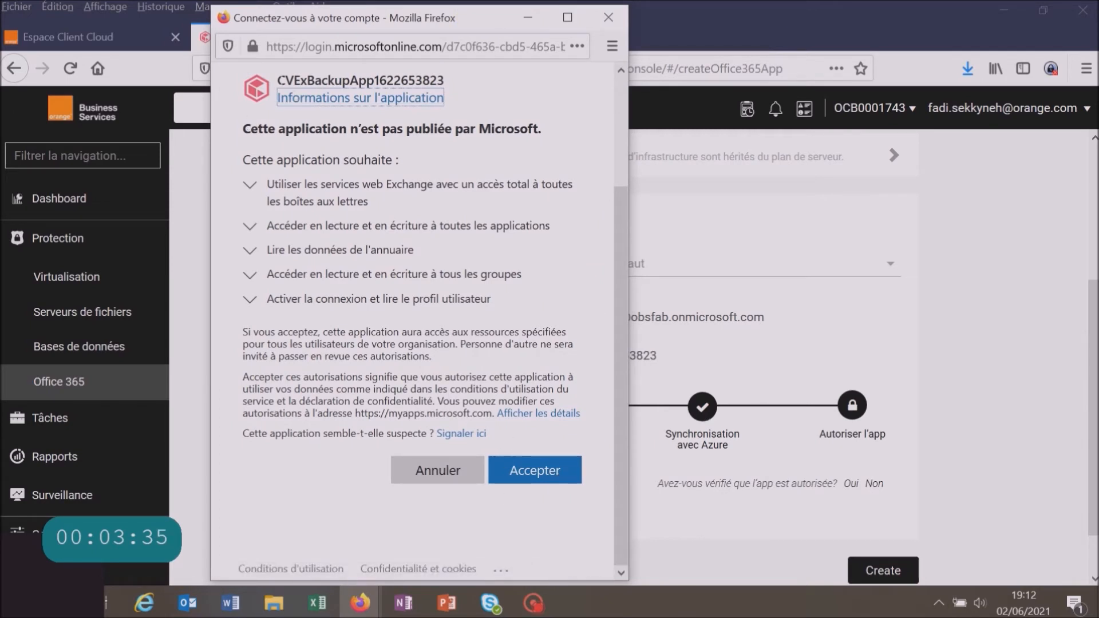
click(533, 473)
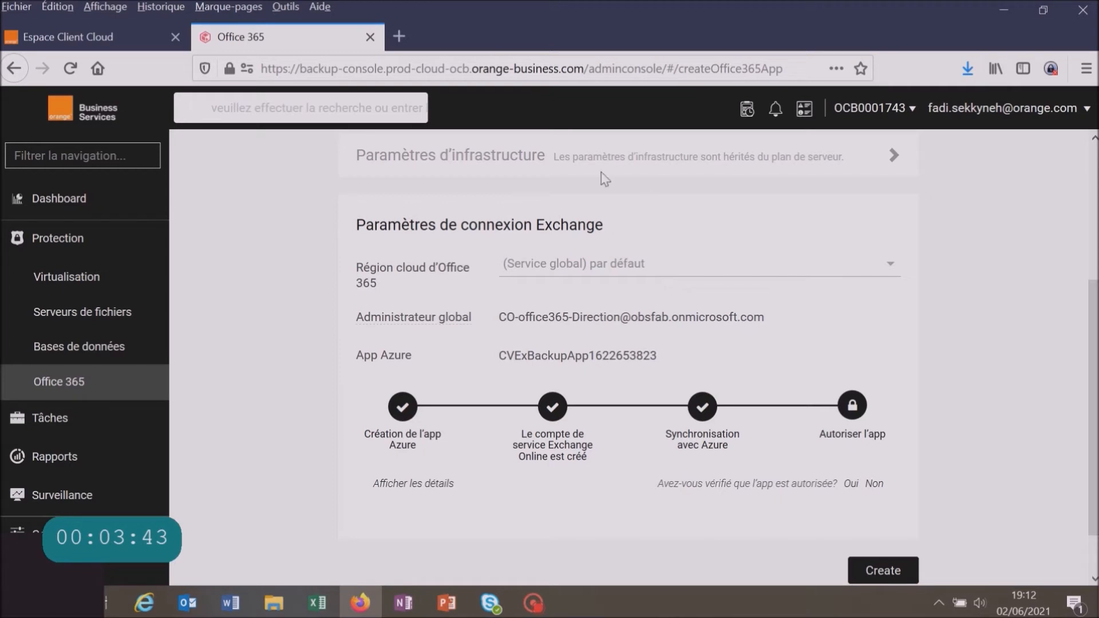
Confirm that the Azure app is authorized and create the Exchange Online app.
click(850, 485)
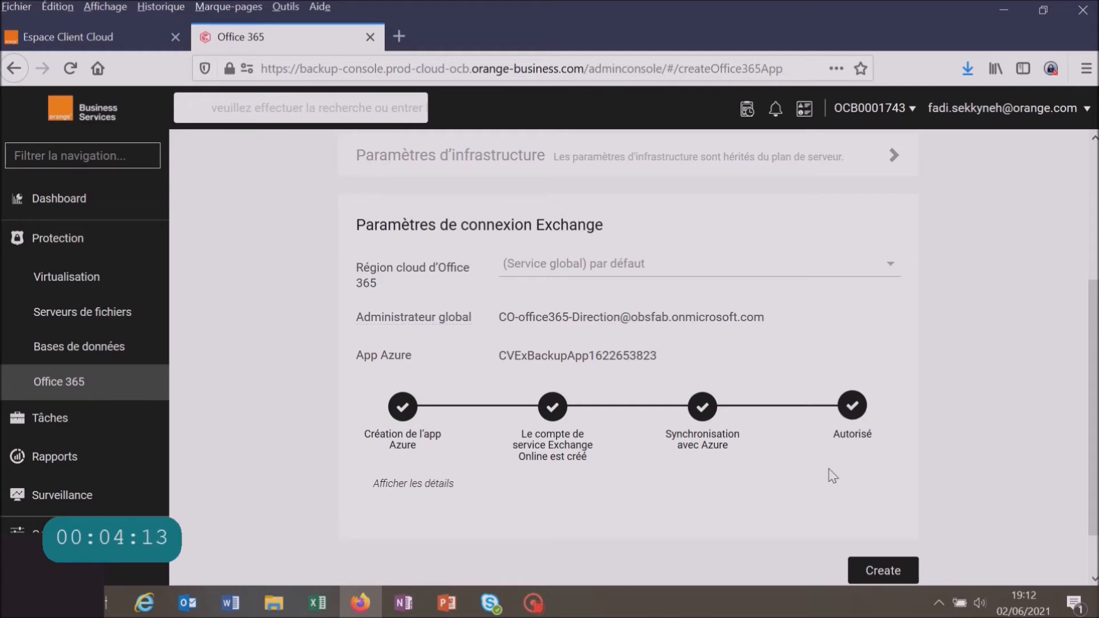
scroll(887, 458, down, 2)
click(902, 513)
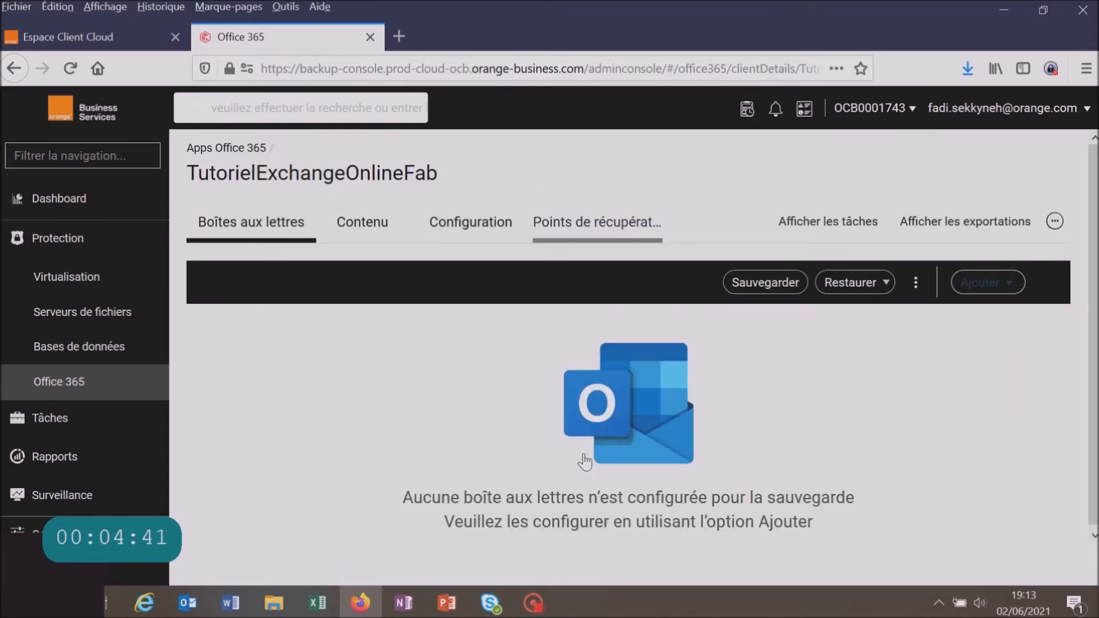
Start adding a mailbox to the app's backup and refresh the list of available mailboxes.
click(990, 289)
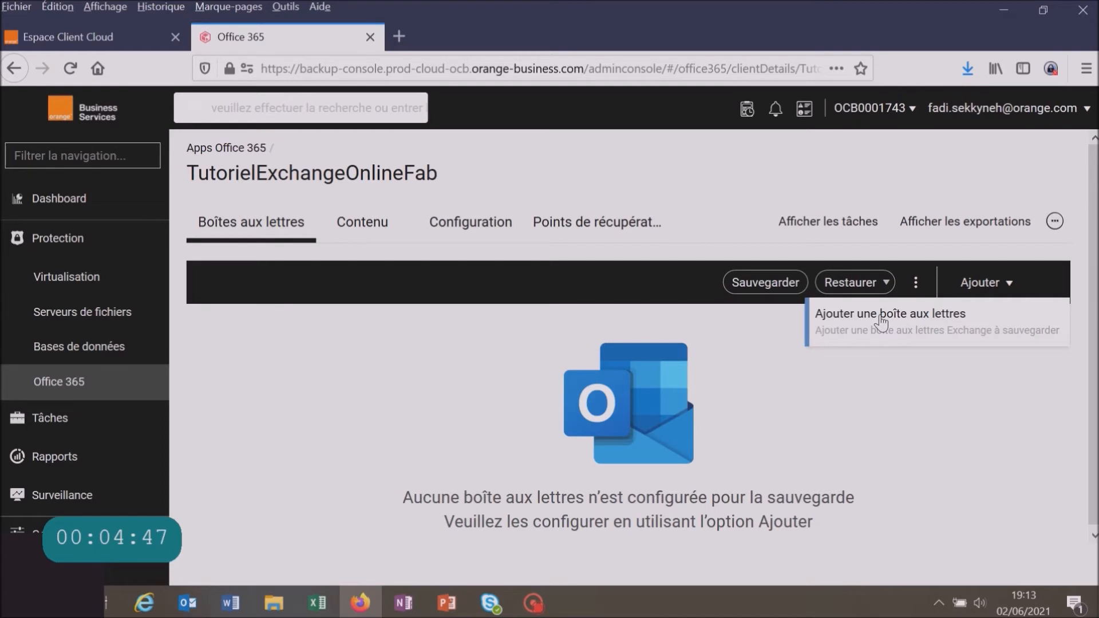
click(881, 321)
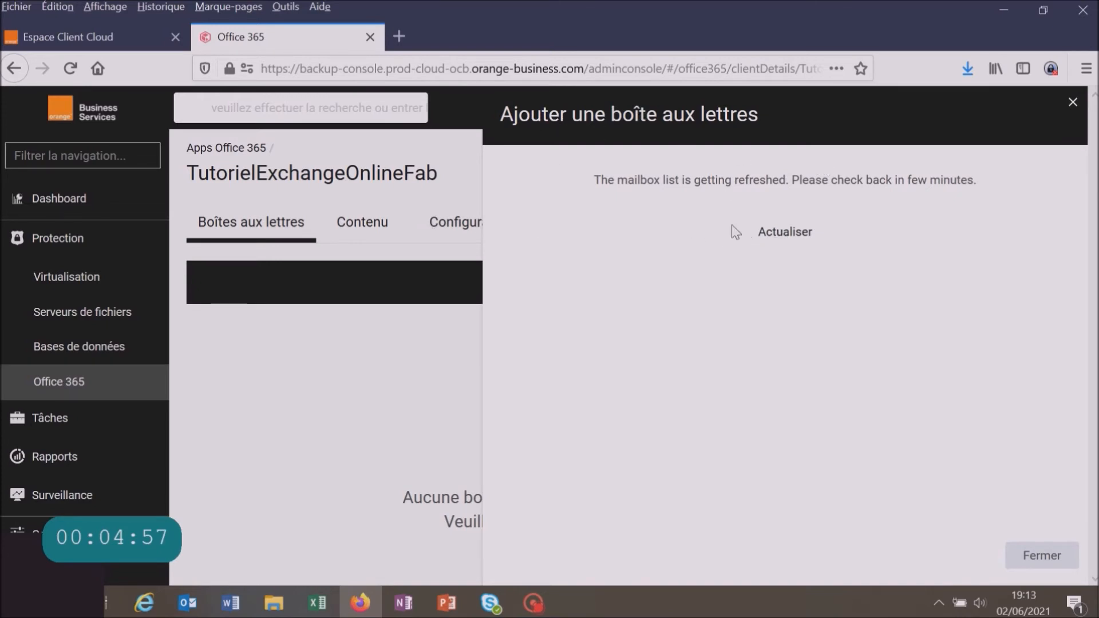
click(787, 236)
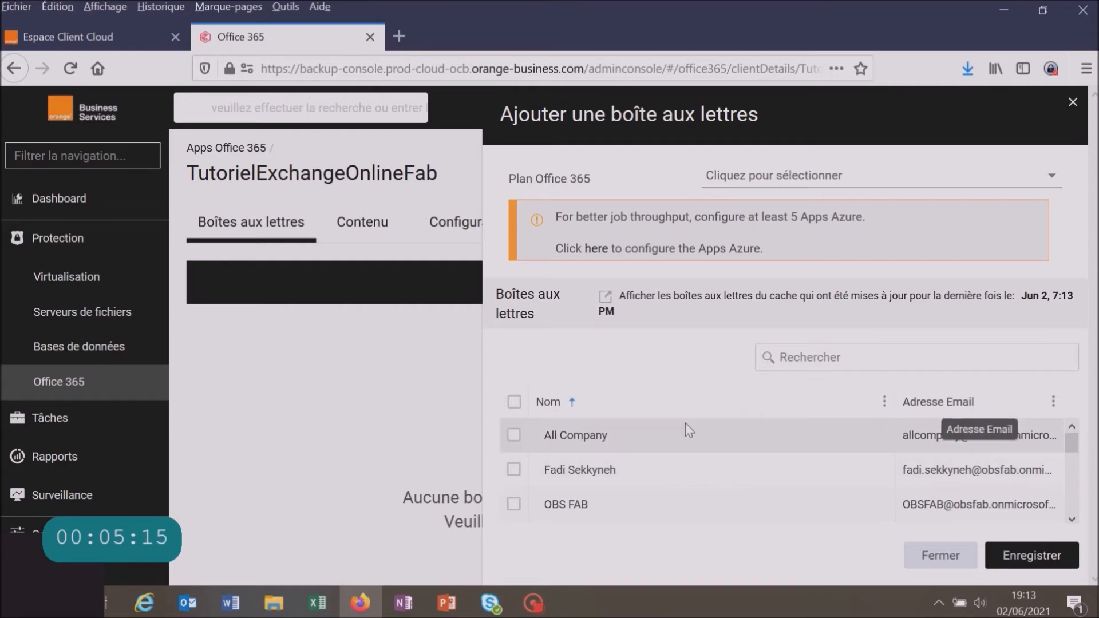
Select the Test1 Ctc, Test2 Ctc and Test3 Ctc mailboxes in the list of available mailboxes.
scroll(664, 473, down, 3)
click(509, 475)
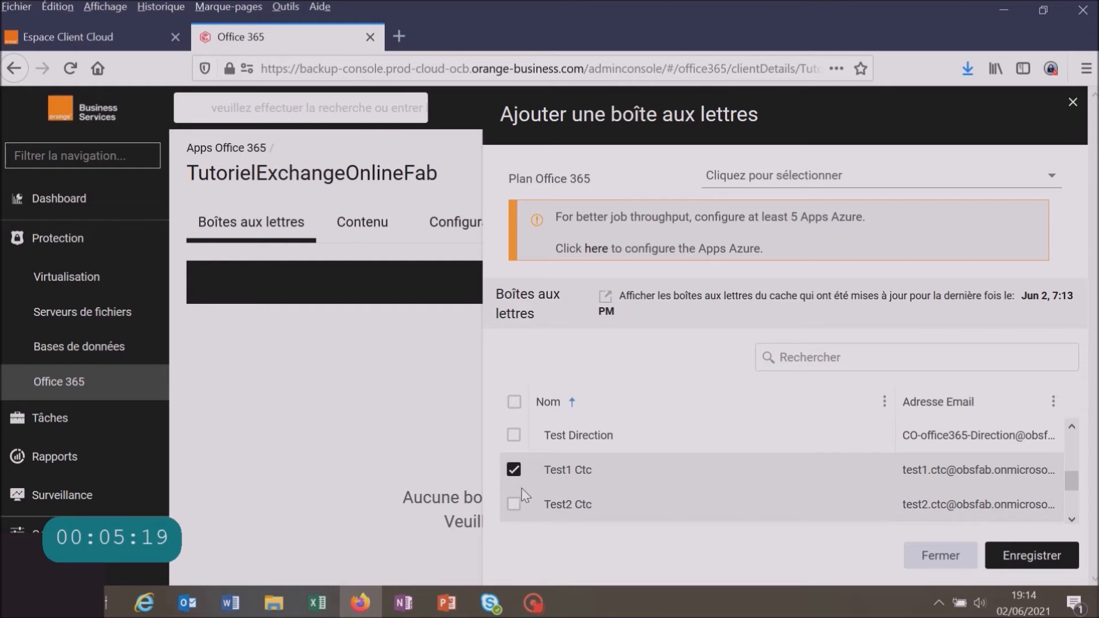
scroll(535, 506, down, 1)
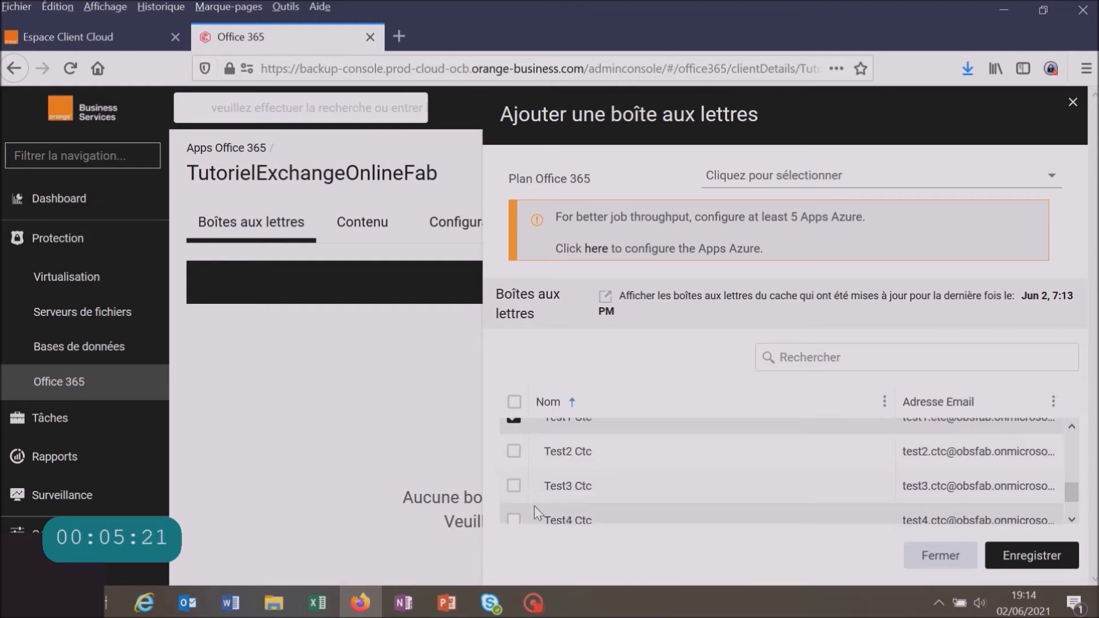
scroll(538, 447, up, 2)
click(515, 504)
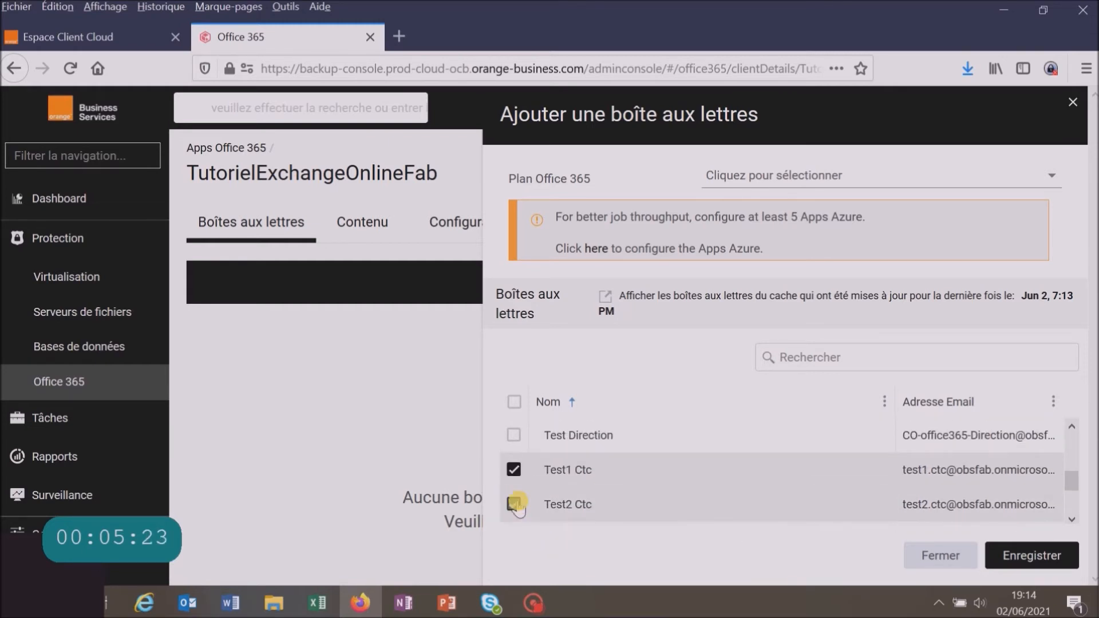
scroll(523, 486, down, 2)
click(513, 454)
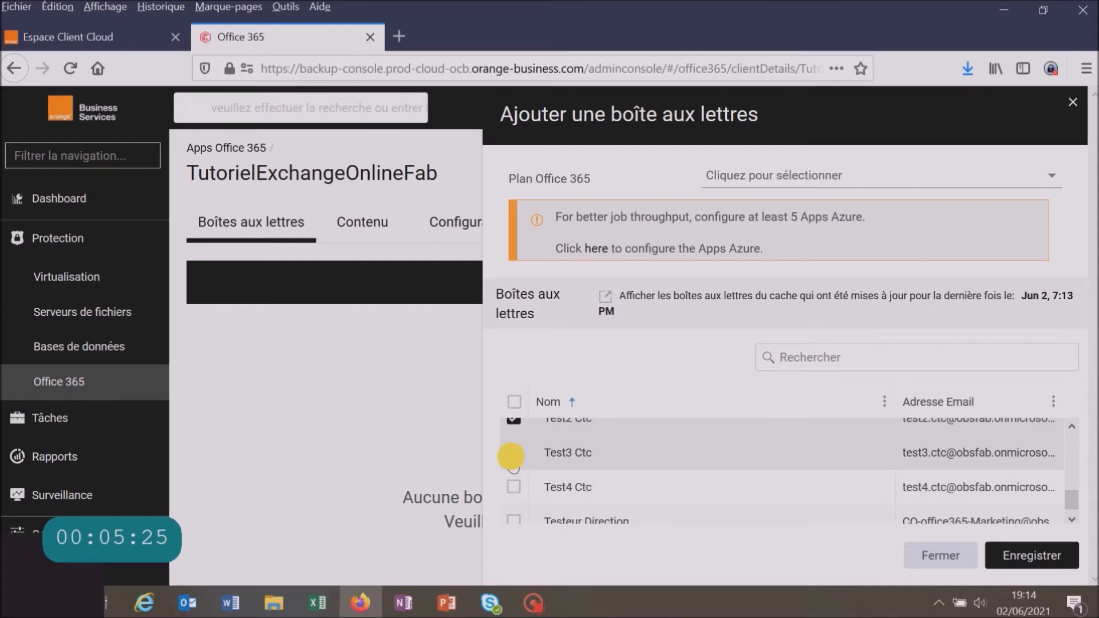
Assign the FE-UNIVERSAL-O365-90days-PARIS plan to the three selected mailboxes and save them to the app.
click(1051, 176)
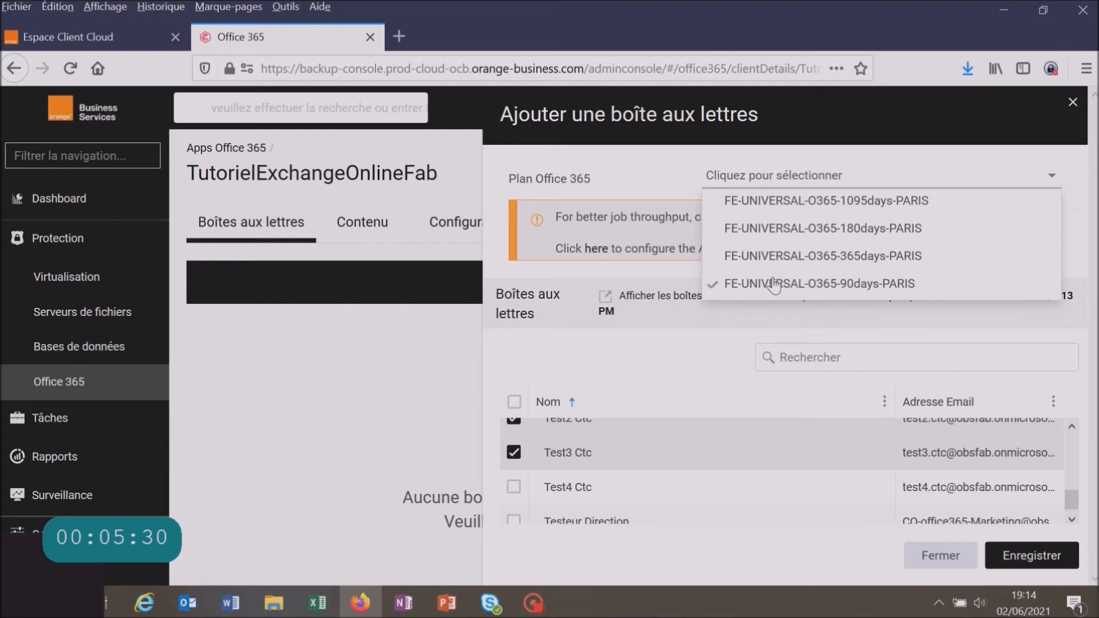
click(841, 283)
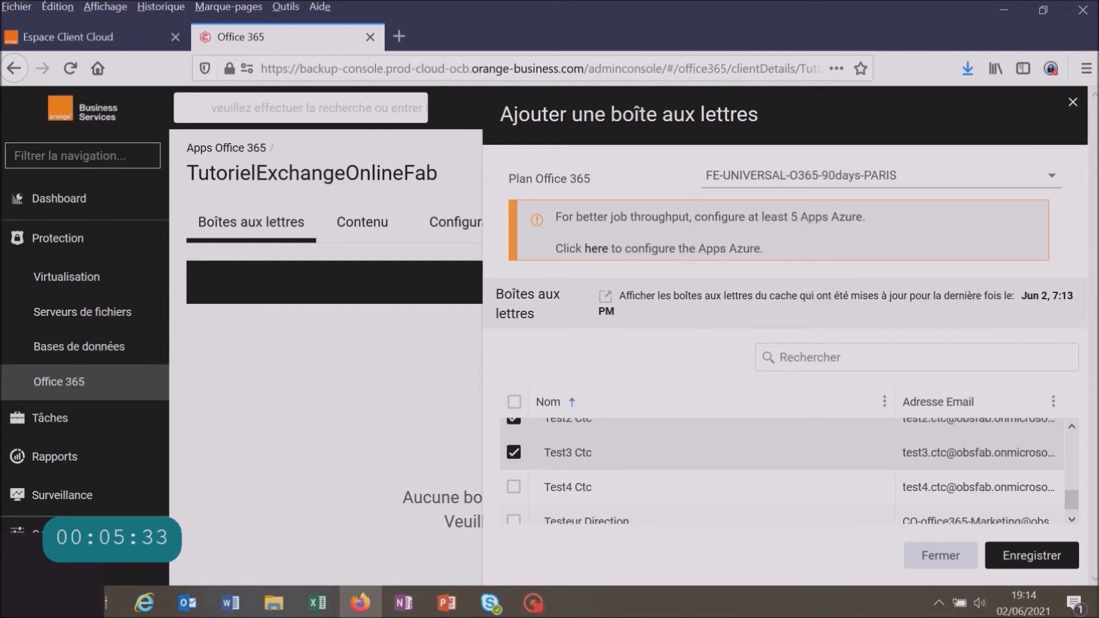
click(1023, 566)
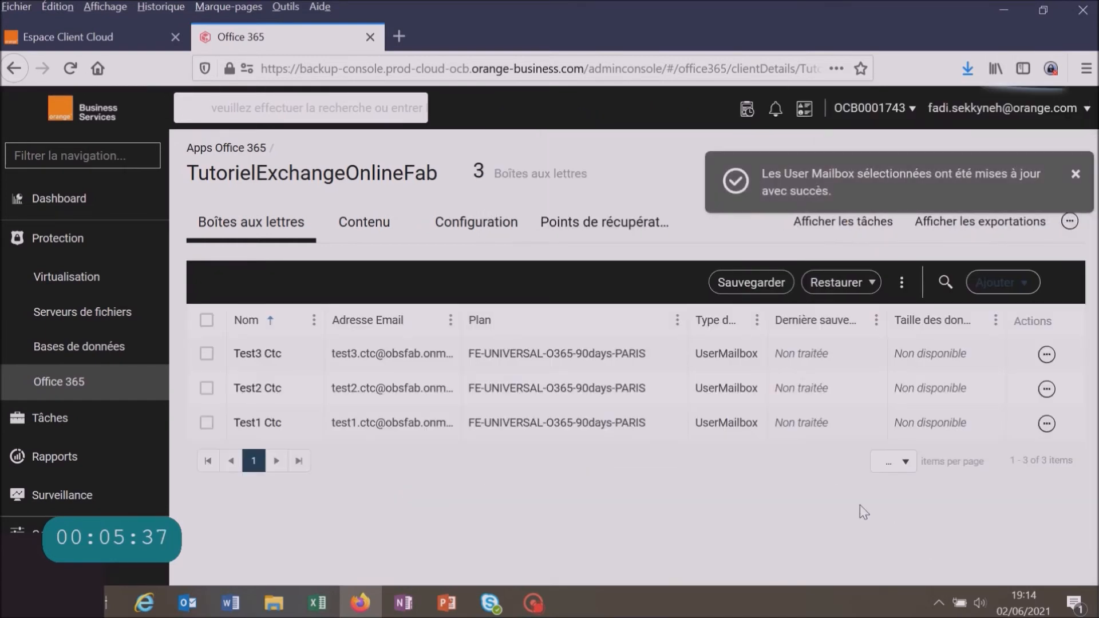
Start adding another mailbox to the app and select Test4 Ctc.
click(982, 280)
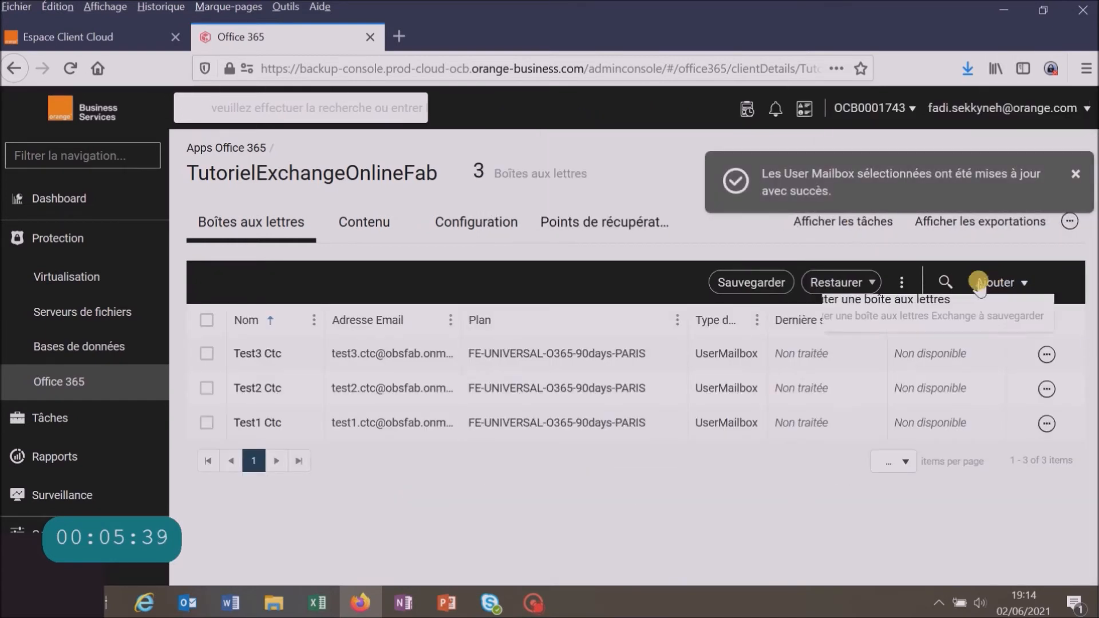
click(884, 320)
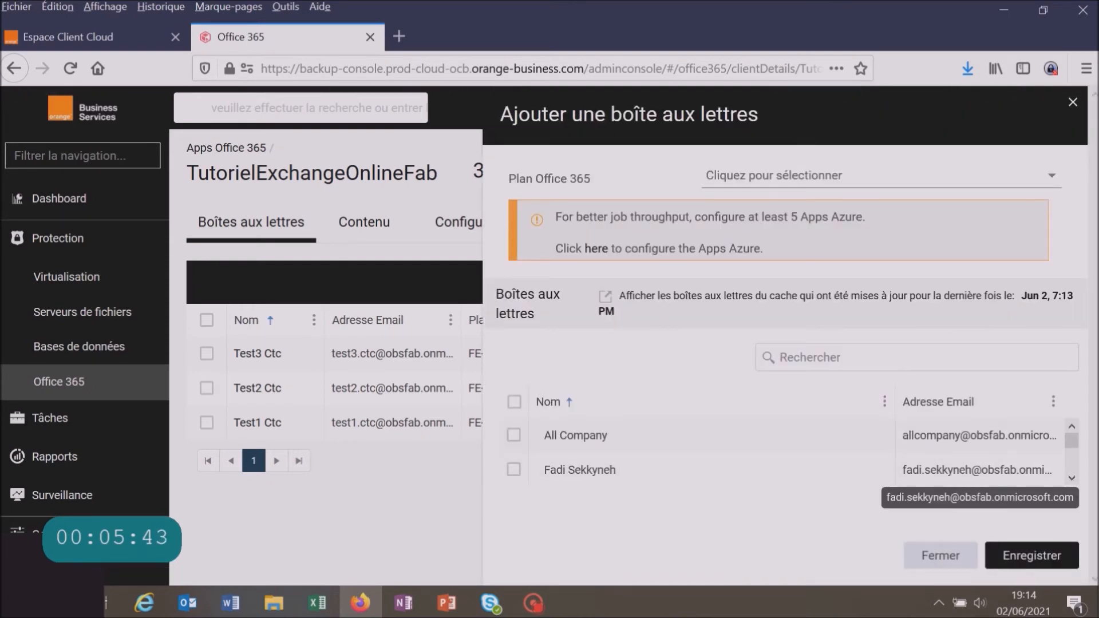
scroll(1077, 476, down, 2)
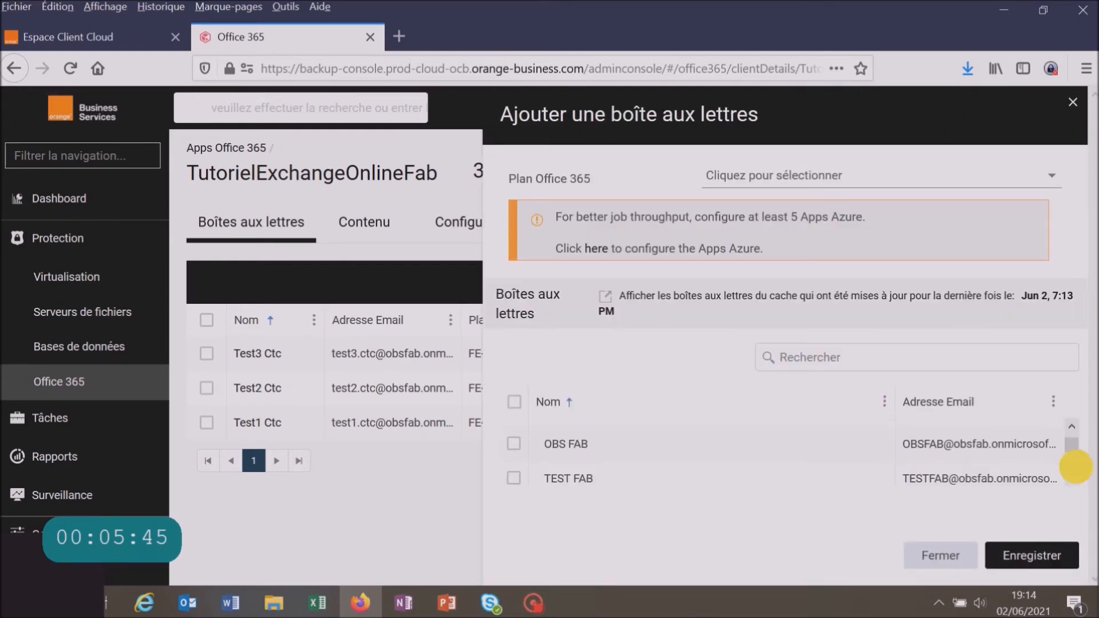
scroll(1076, 472, down, 4)
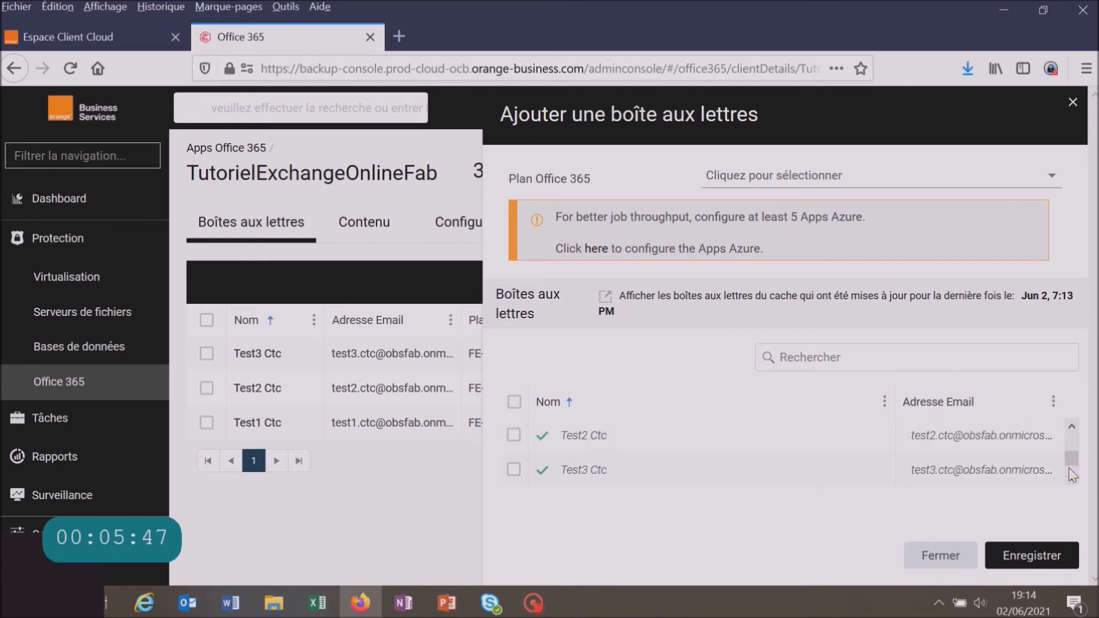
scroll(1072, 475, down, 2)
click(514, 441)
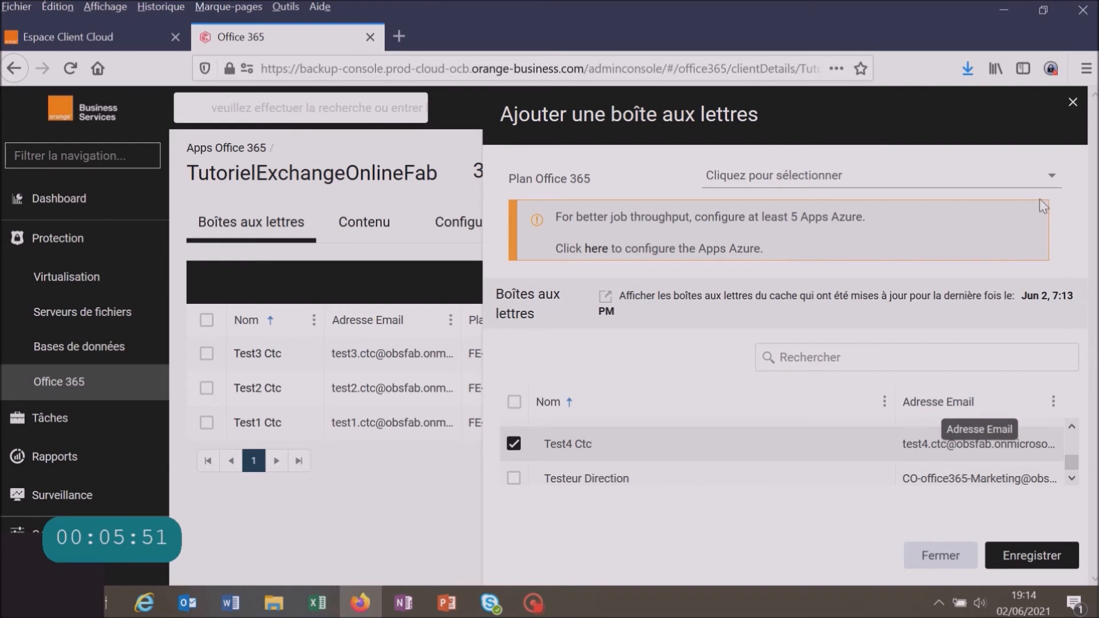
Assign the FE-UNIVERSAL-O365-365days-PARIS plan to the Test4 Ctc mailbox and save the addition.
click(1054, 181)
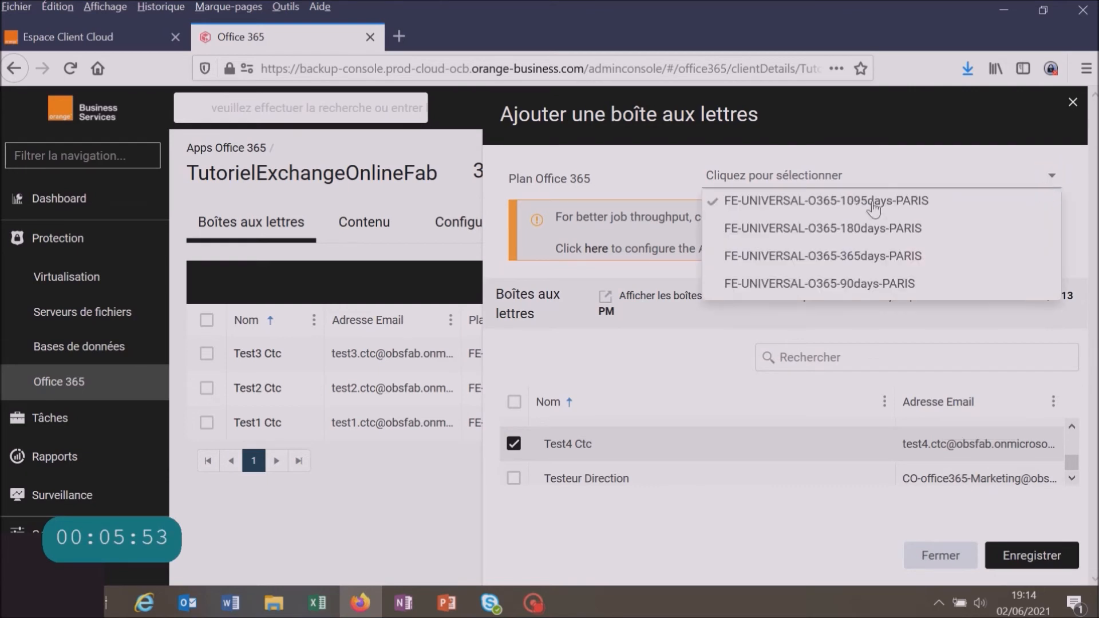
click(842, 257)
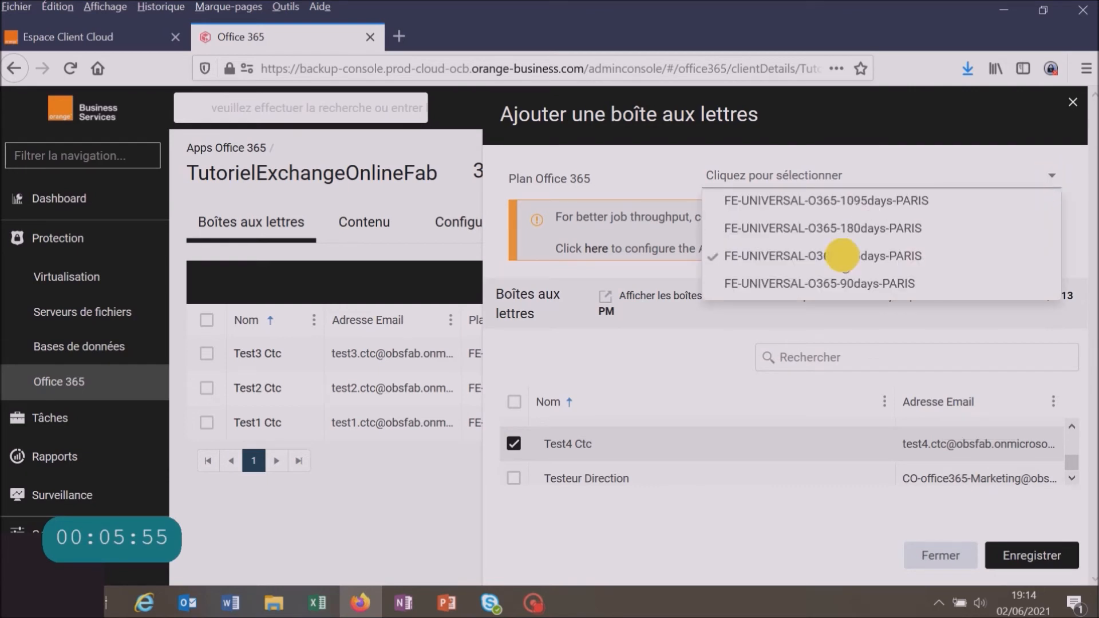
click(1036, 555)
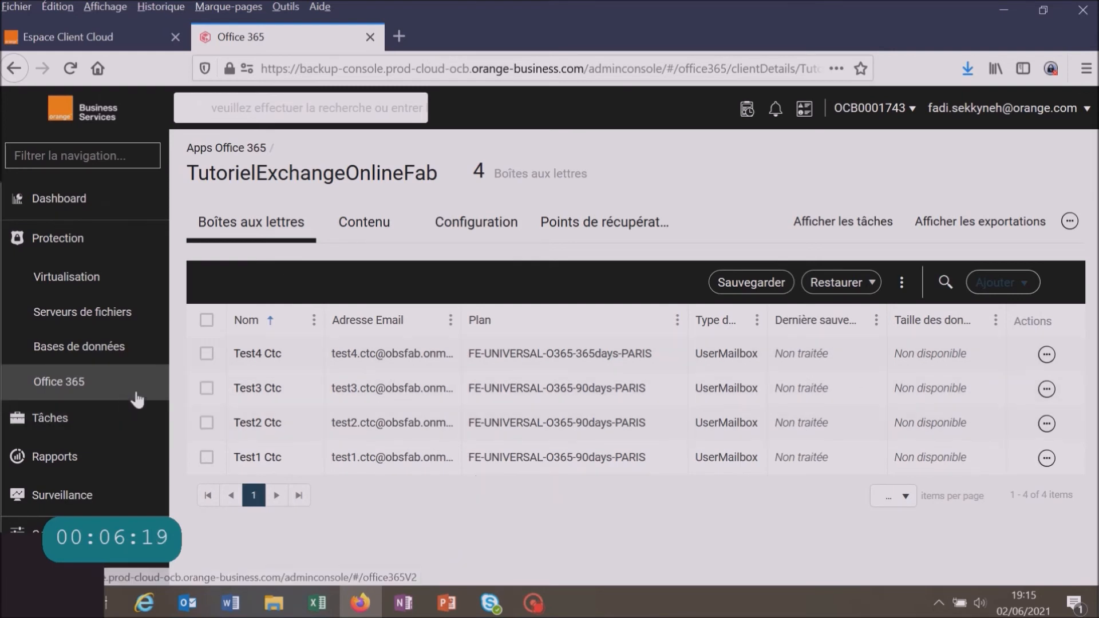
click(206, 321)
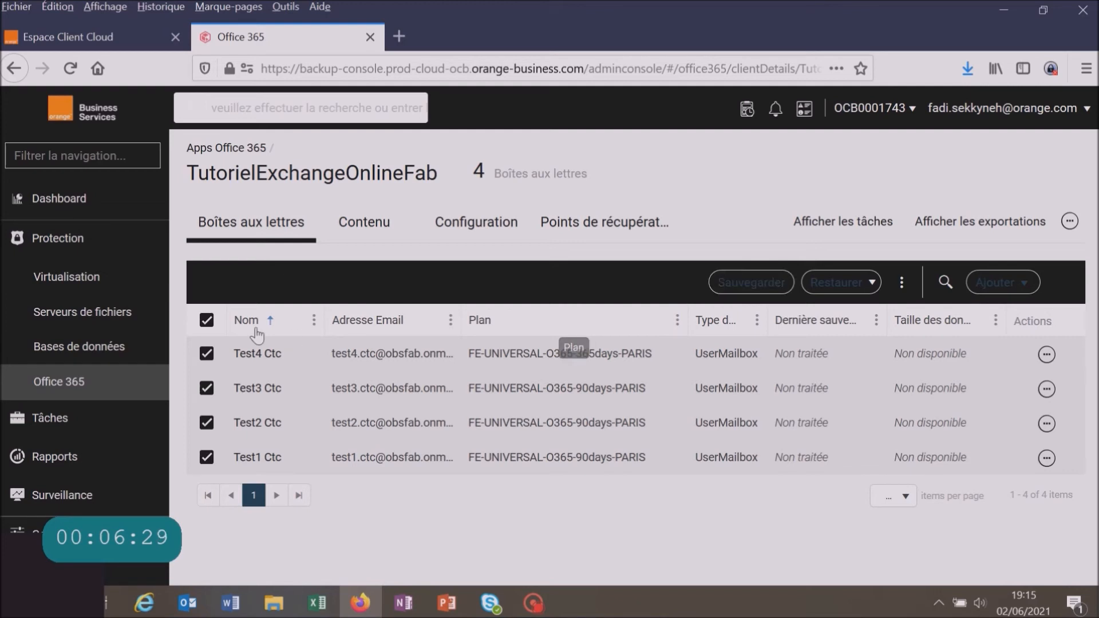
click(205, 322)
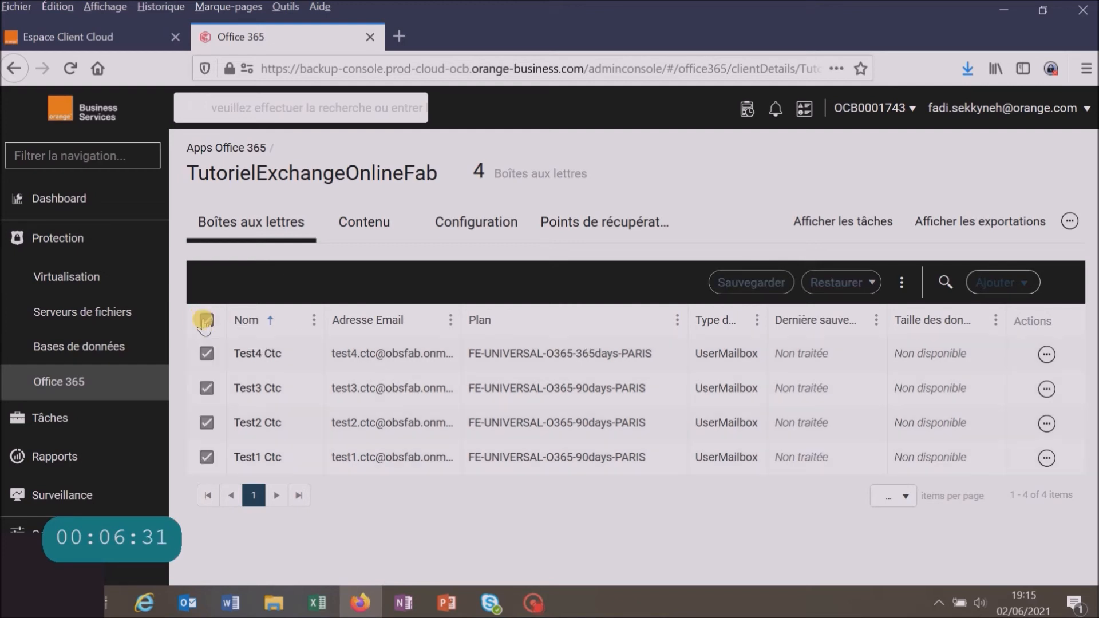
click(207, 390)
click(207, 424)
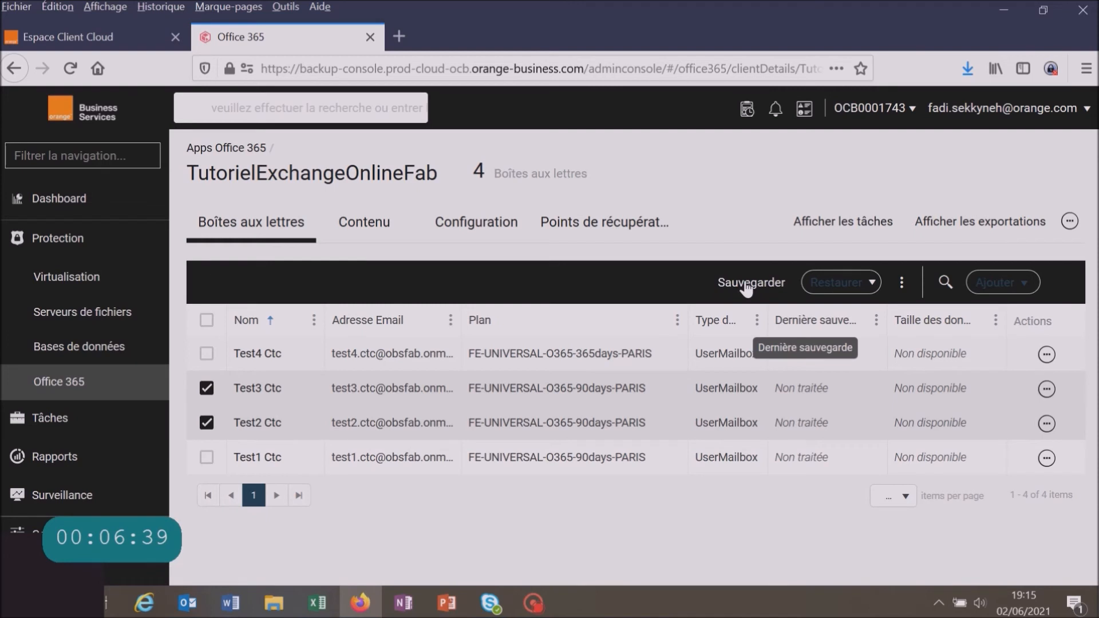
click(209, 393)
click(206, 425)
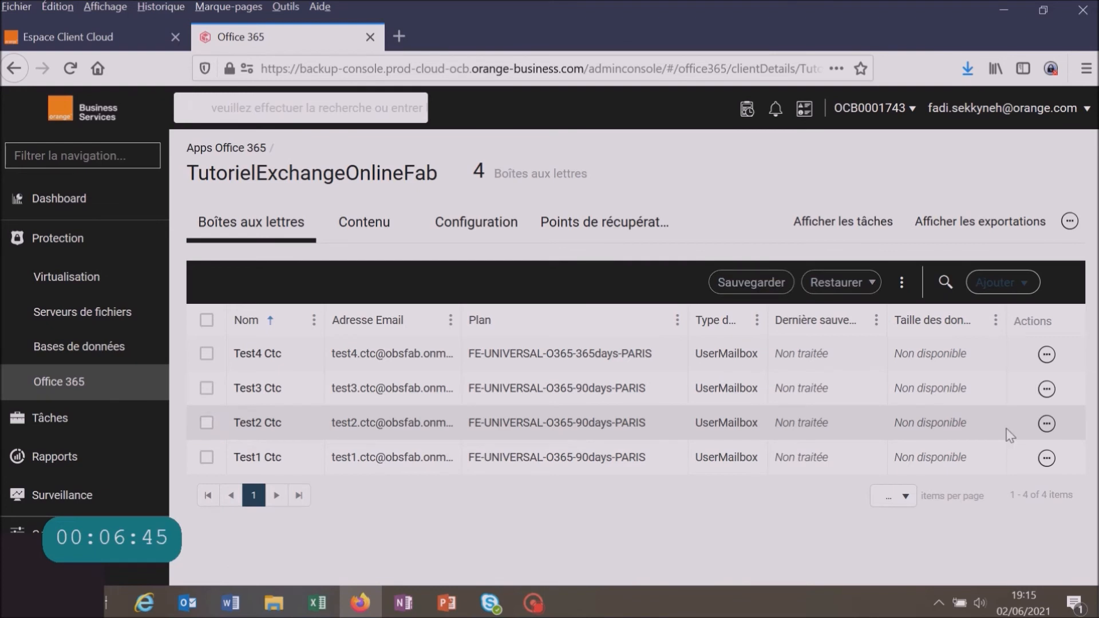
Launch a backup of only the Test2 Ctc mailbox and confirm sending the backup task.
click(1046, 424)
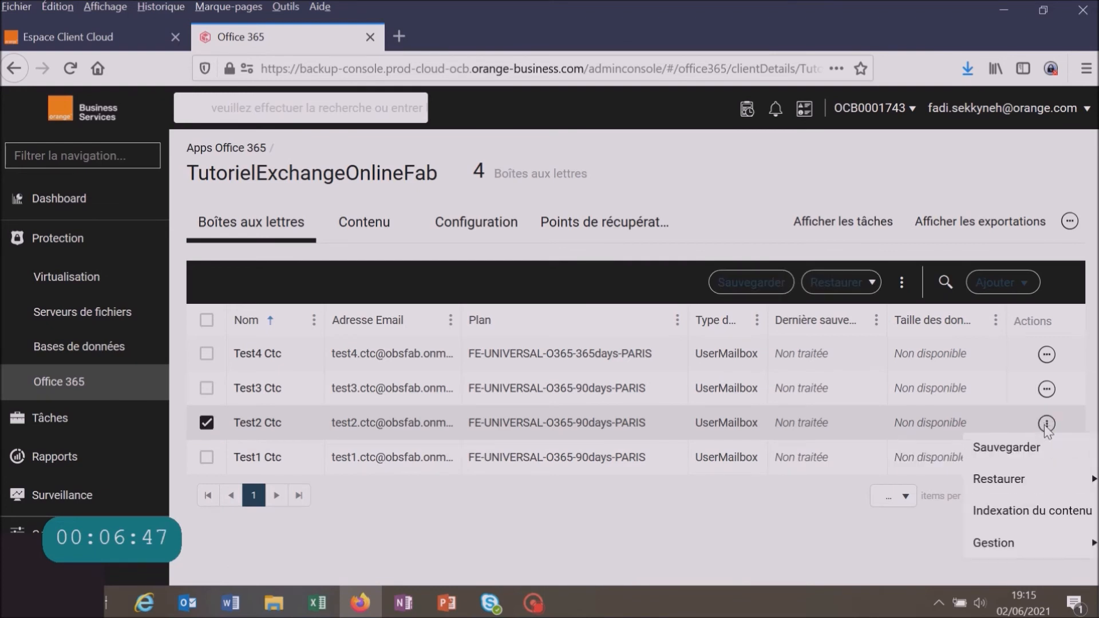
click(999, 451)
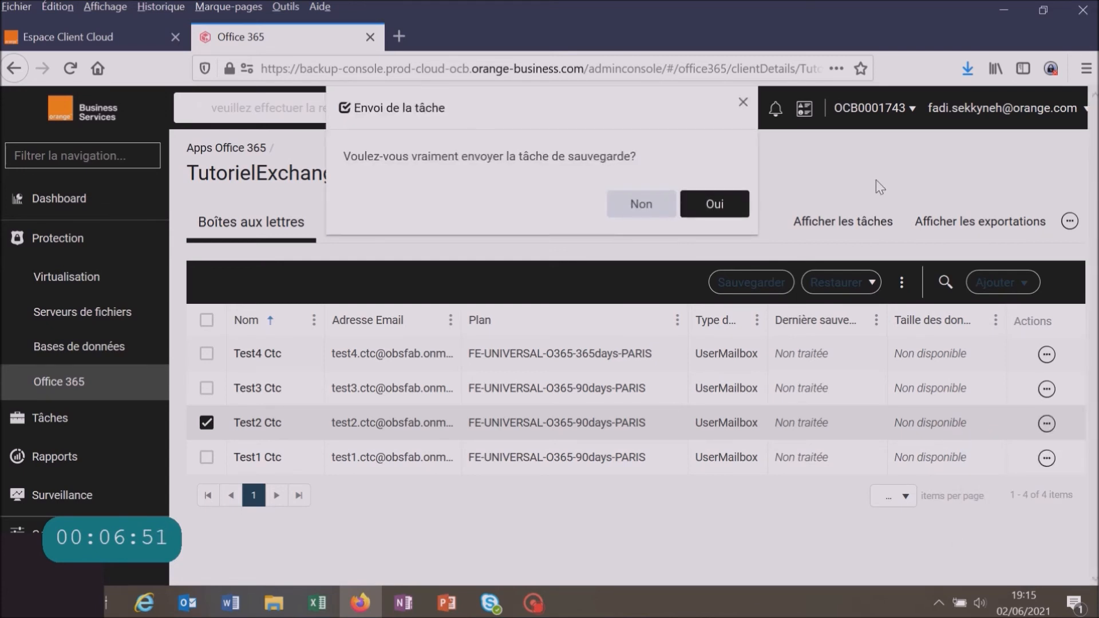
click(716, 205)
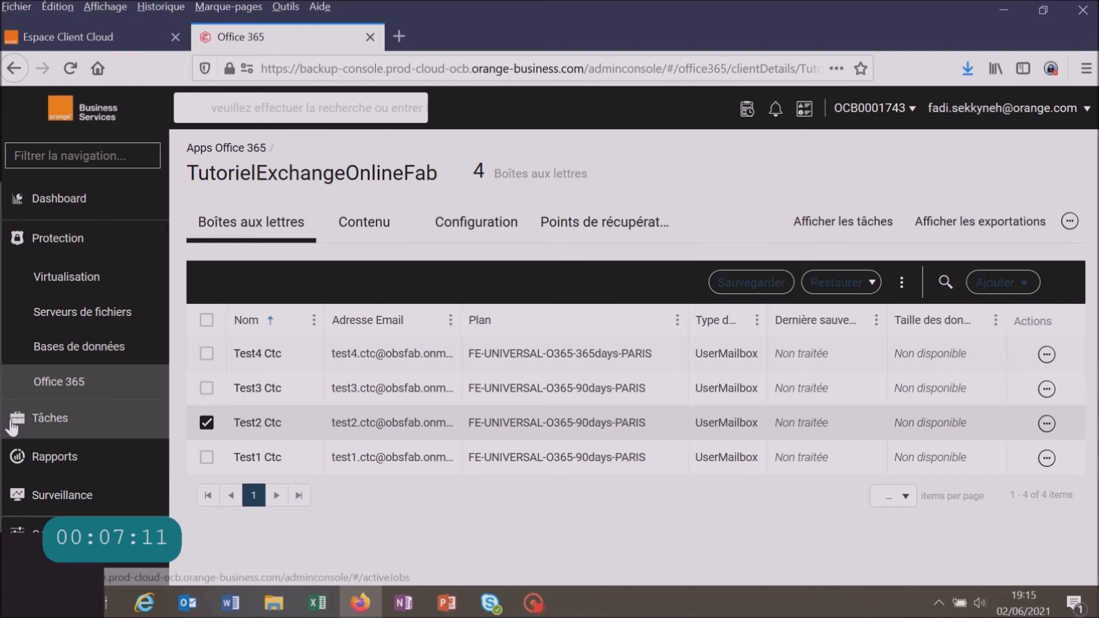
Check the backup's progress in the active tasks and return to the list of Office 365 apps.
click(44, 421)
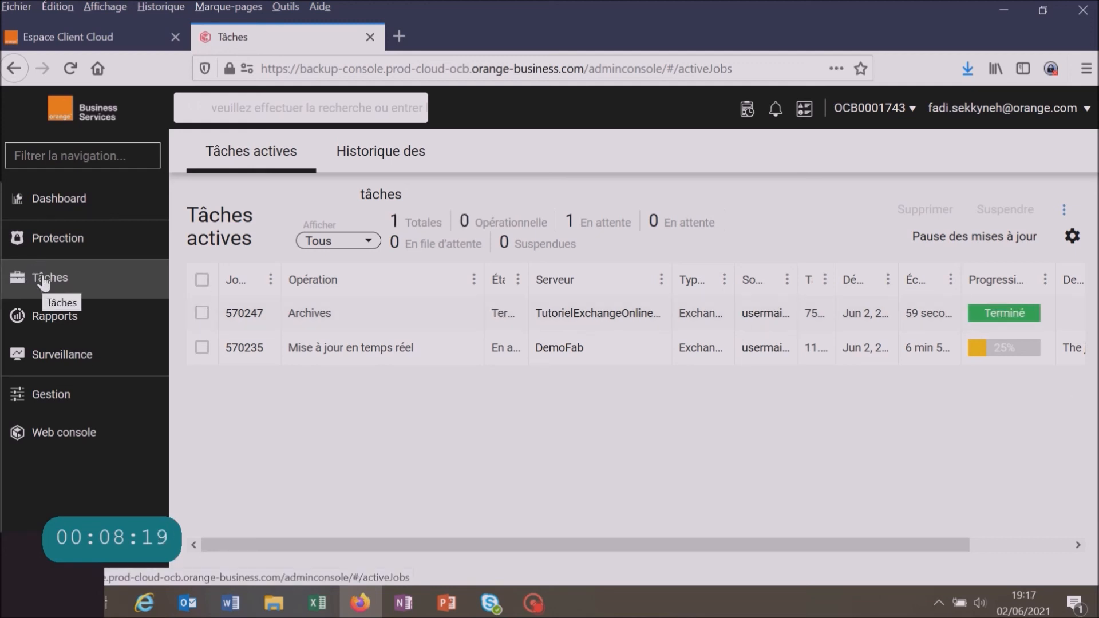
click(40, 243)
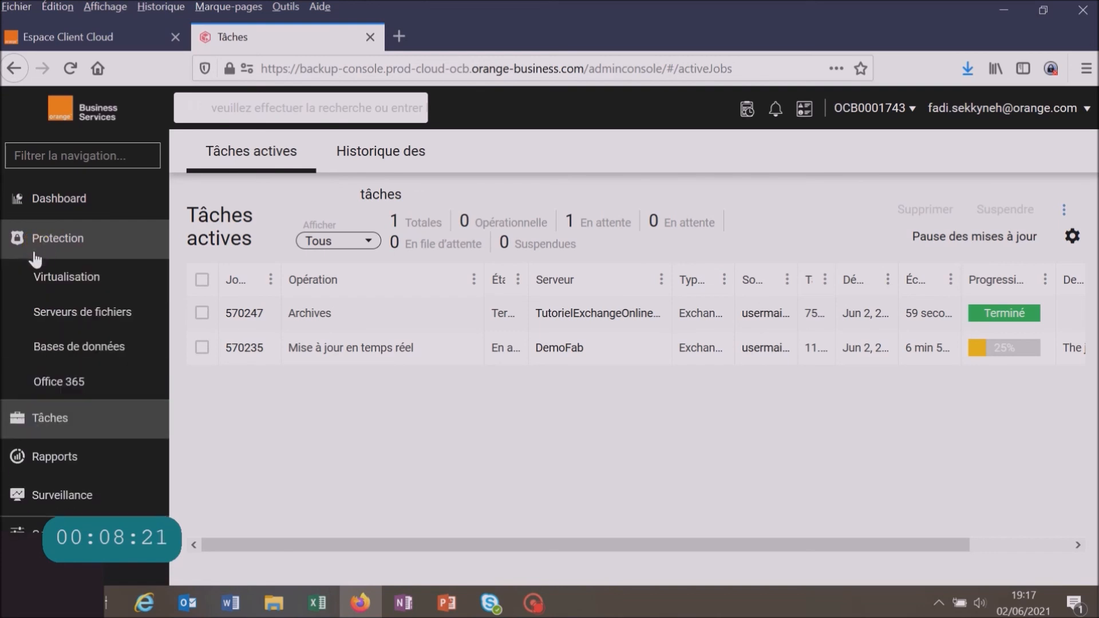
click(51, 384)
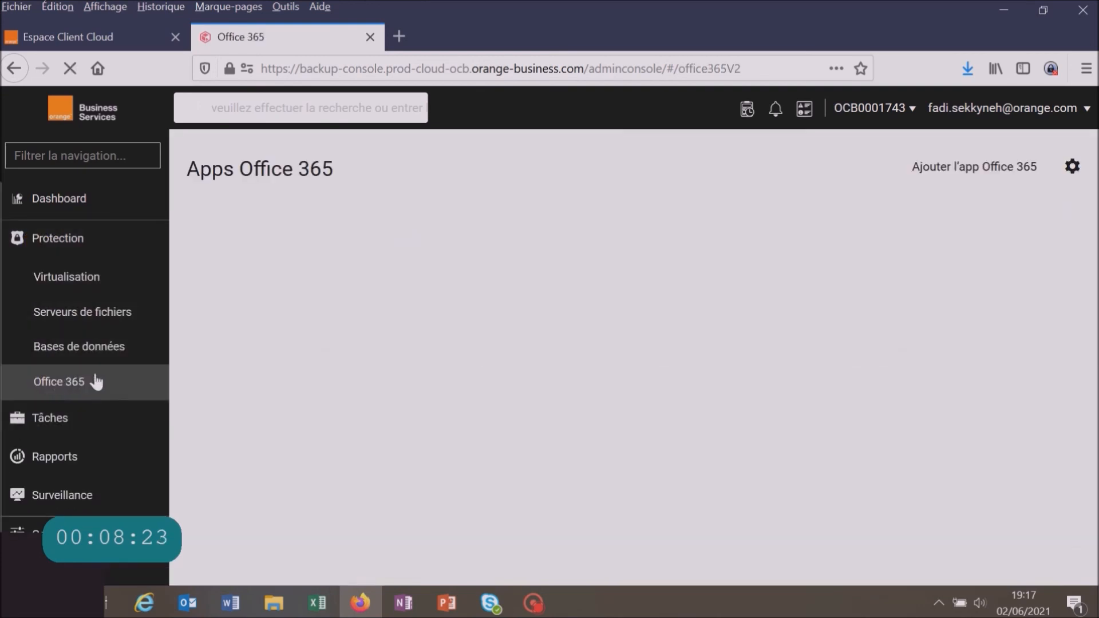